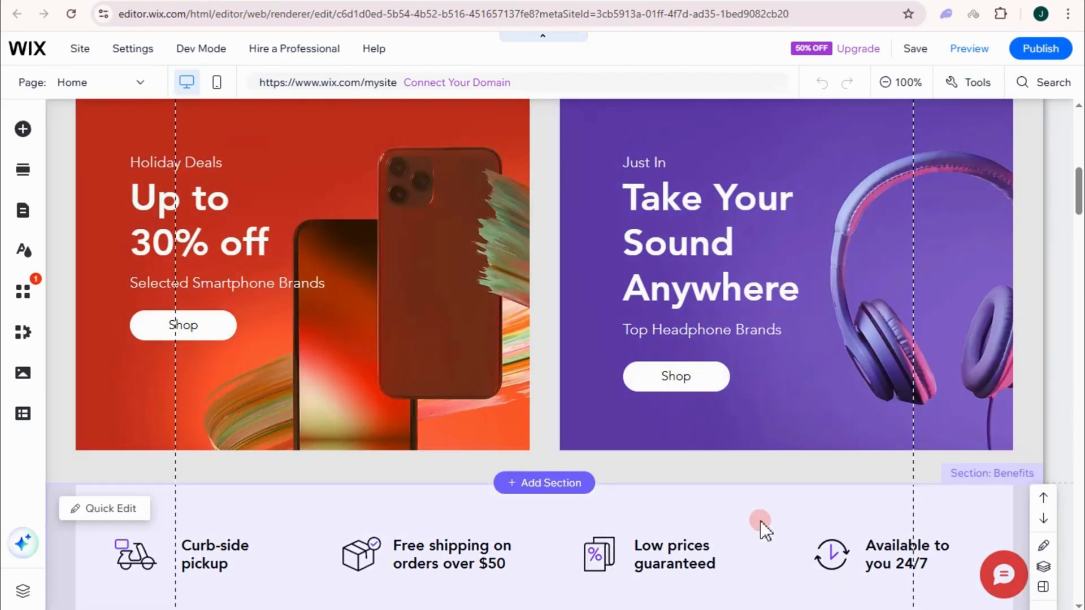
Step: Look over the home page's main banner, special offers and benefits sections in the site editor
{"action": "scroll", "coordinate": [721, 509], "scroll_direction": "down", "scroll_amount": 4}
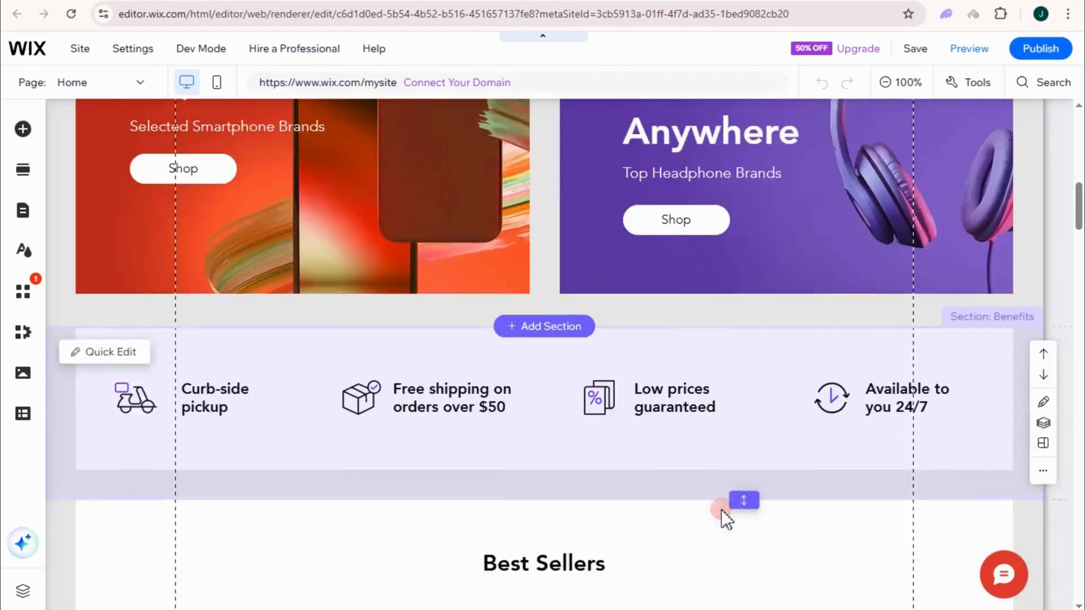
{"action": "scroll", "coordinate": [700, 511], "scroll_direction": "up", "scroll_amount": 3}
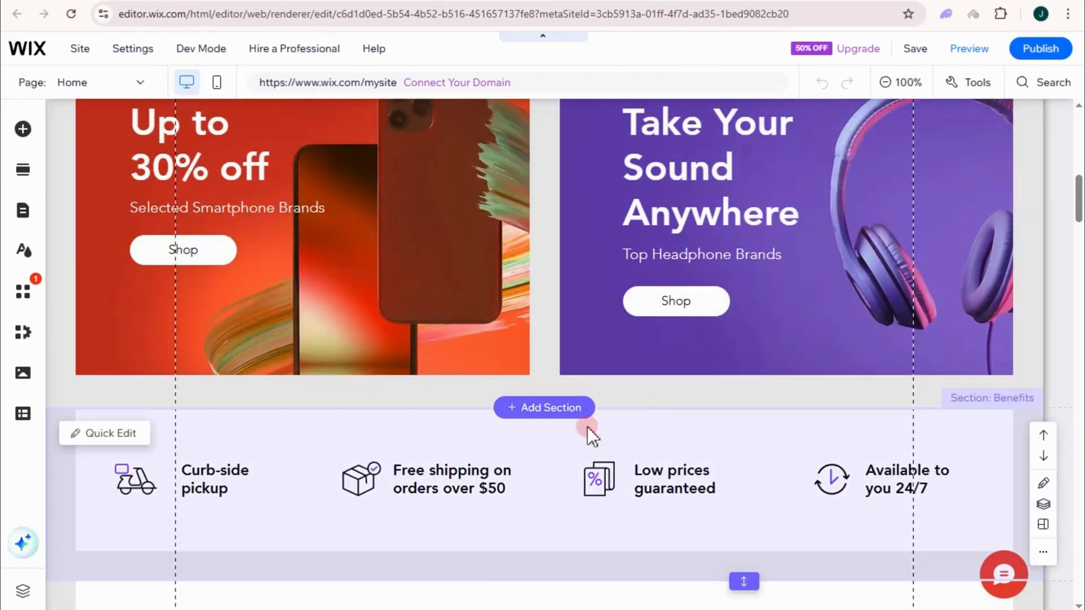
{"action": "scroll", "coordinate": [588, 387], "scroll_direction": "up", "scroll_amount": 2}
{"action": "scroll", "coordinate": [589, 386], "scroll_direction": "up", "scroll_amount": 3}
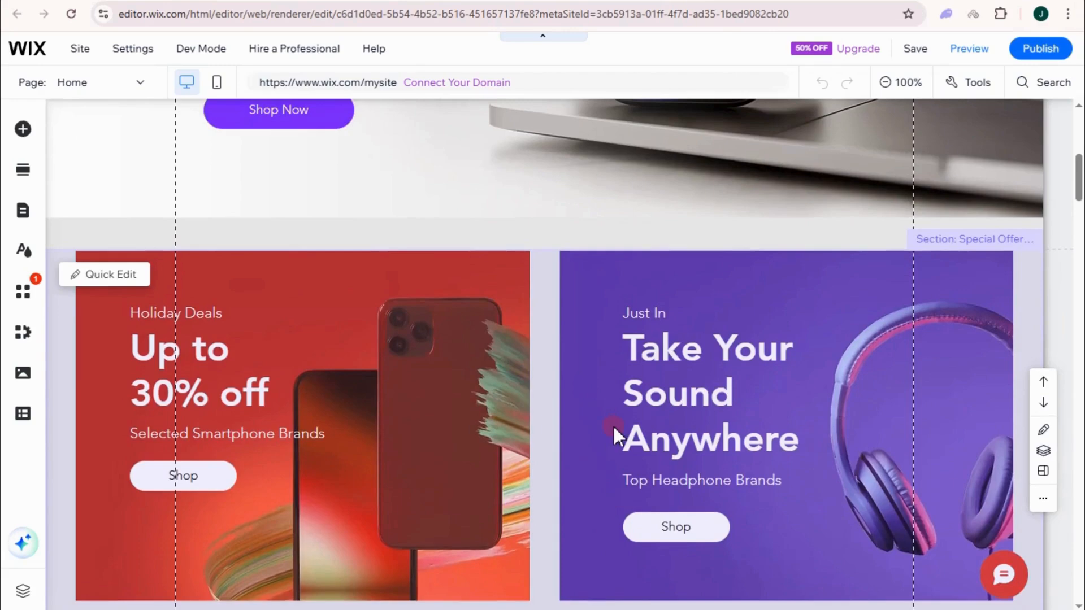
{"action": "scroll", "coordinate": [614, 426], "scroll_direction": "up", "scroll_amount": 4}
{"action": "scroll", "coordinate": [622, 441], "scroll_direction": "up", "scroll_amount": 3}
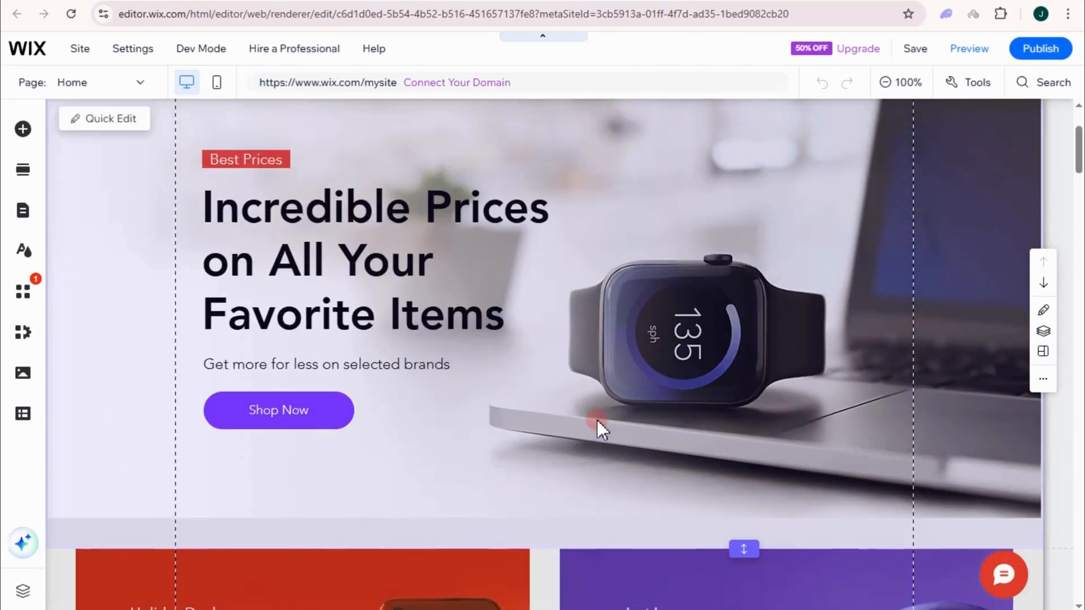
{"action": "scroll", "coordinate": [635, 388], "scroll_direction": "down", "scroll_amount": 2}
{"action": "scroll", "coordinate": [692, 448], "scroll_direction": "down", "scroll_amount": 2}
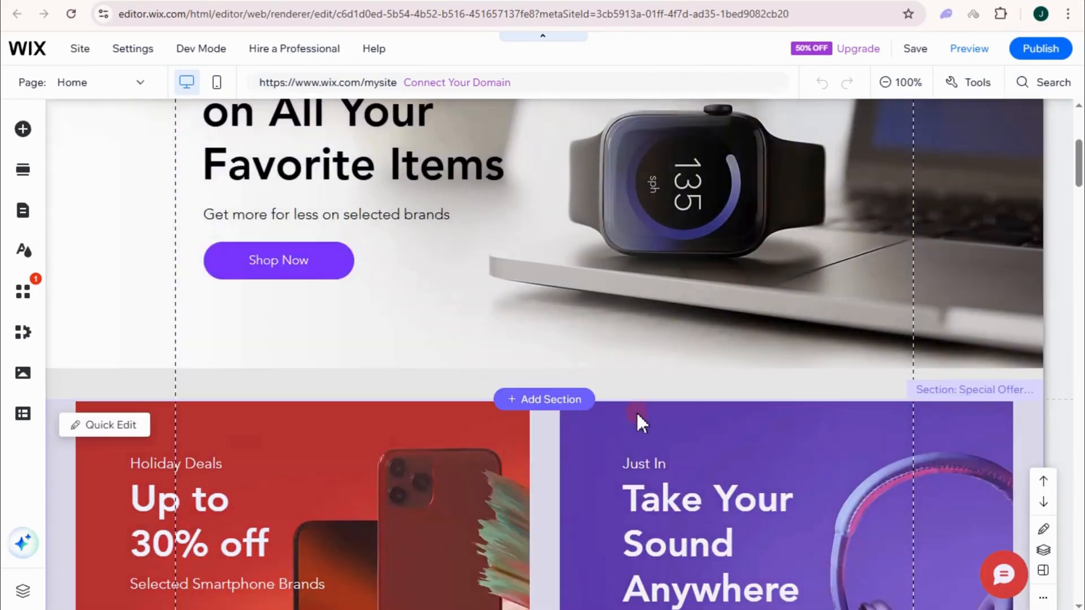
{"action": "scroll", "coordinate": [621, 430], "scroll_direction": "down", "scroll_amount": 2}
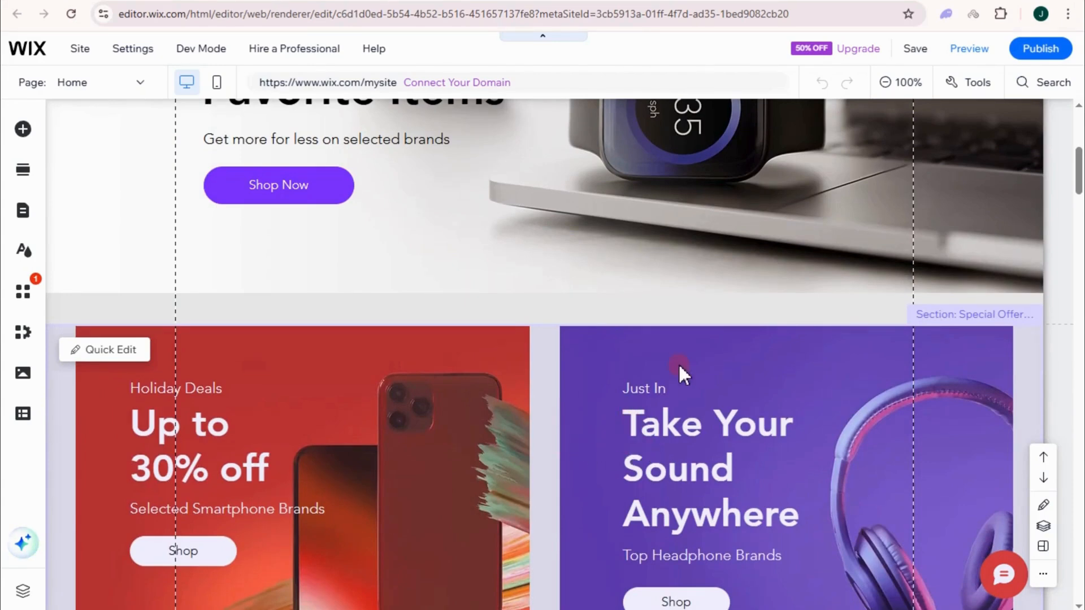
{"action": "scroll", "coordinate": [689, 368], "scroll_direction": "down", "scroll_amount": 2}
{"action": "scroll", "coordinate": [689, 372], "scroll_direction": "up", "scroll_amount": 3}
{"action": "scroll", "coordinate": [689, 371], "scroll_direction": "up", "scroll_amount": 4}
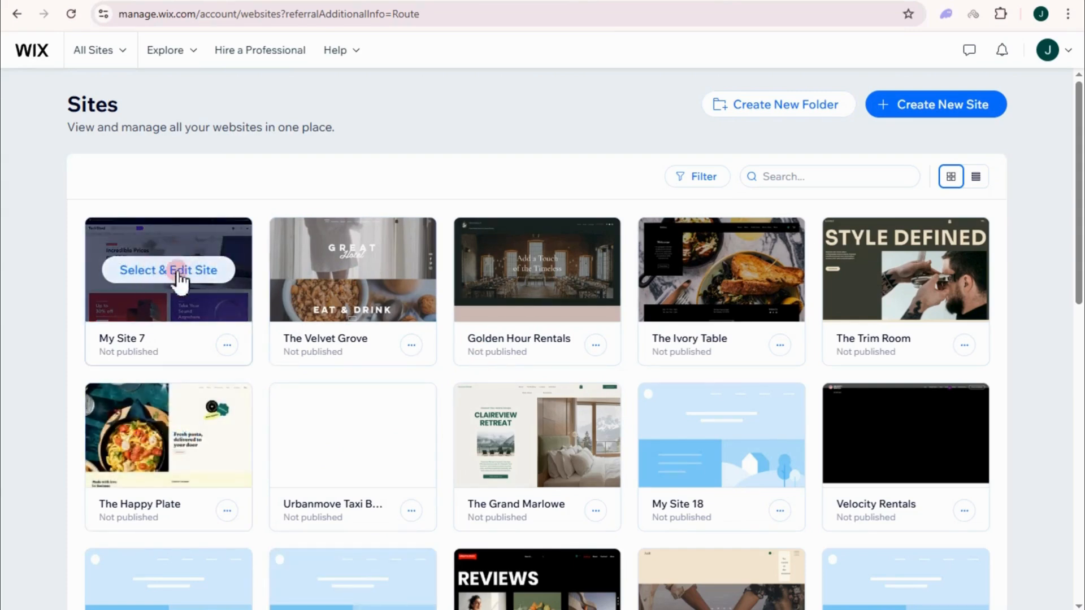
Step: Open the dashboard of My Site 7 and go to the store's product catalog
{"action": "left_click", "coordinate": [175, 276]}
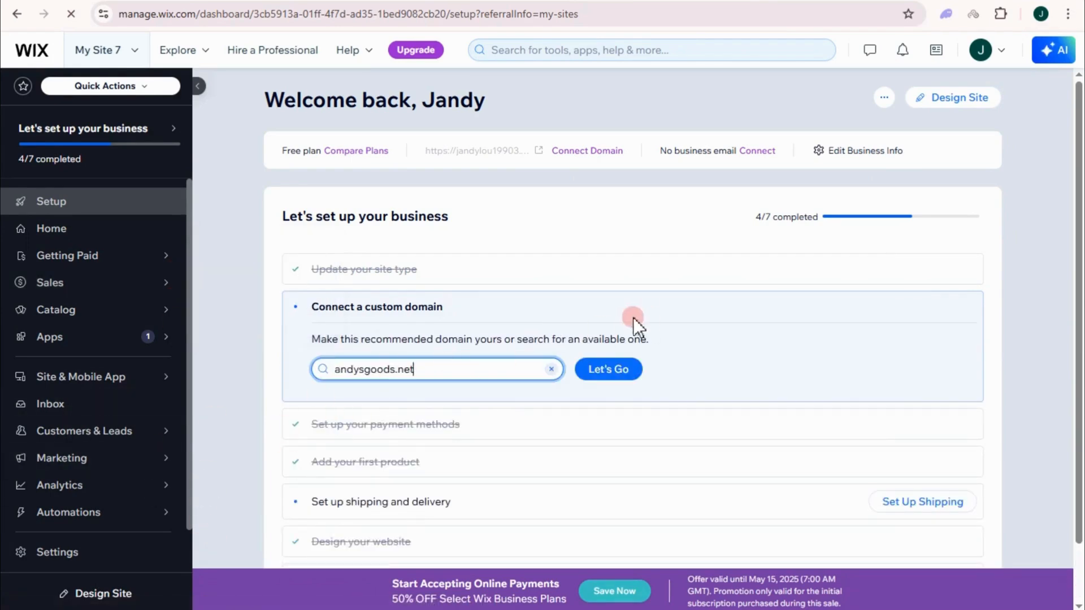
{"action": "left_click", "coordinate": [122, 215]}
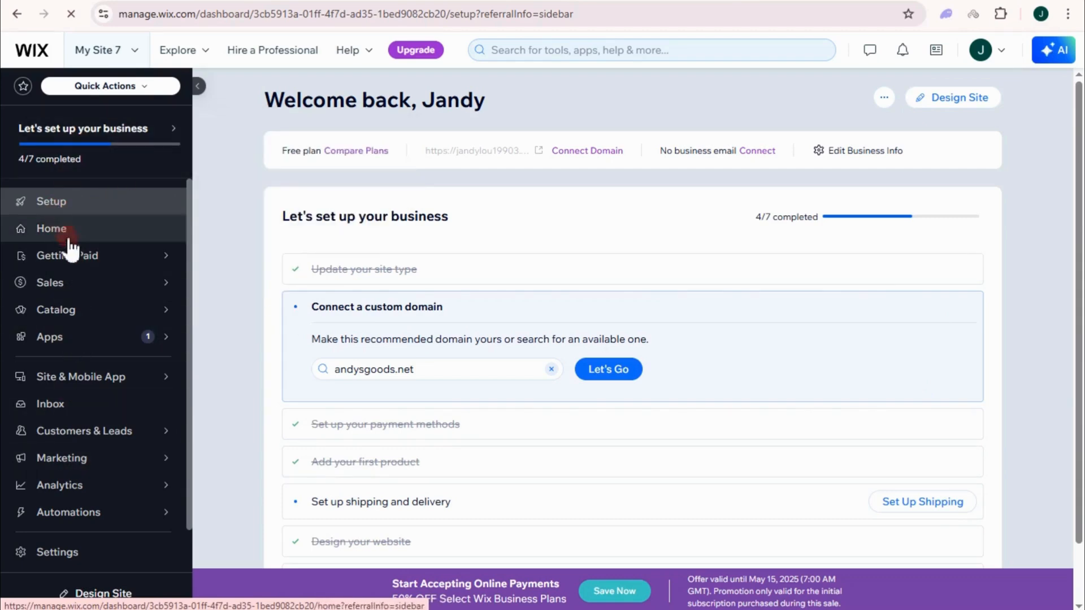
{"action": "mouse_move", "coordinate": [72, 294]}
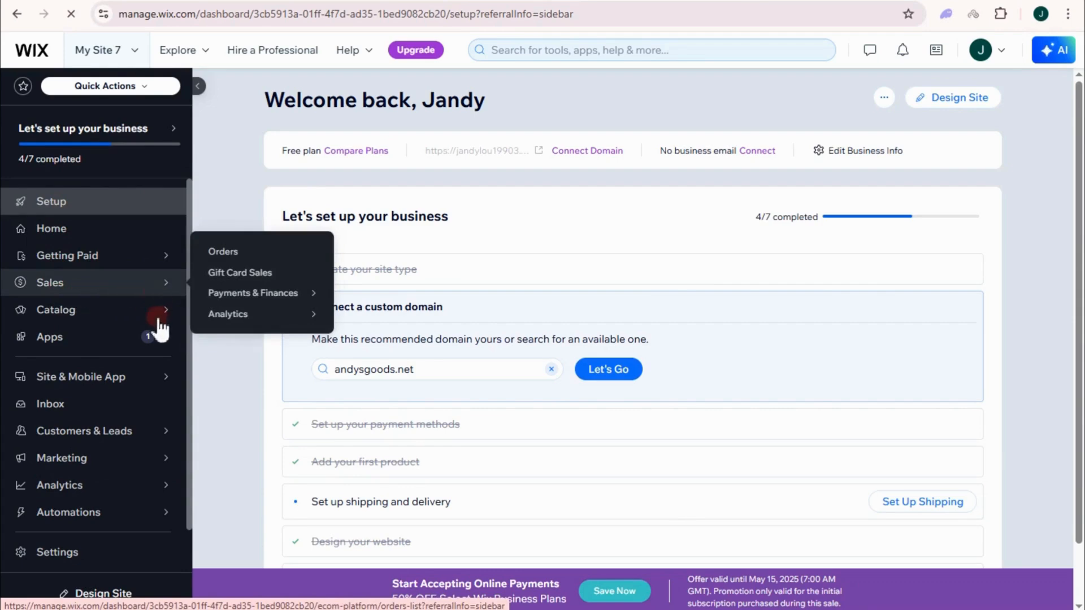
{"action": "mouse_move", "coordinate": [141, 326]}
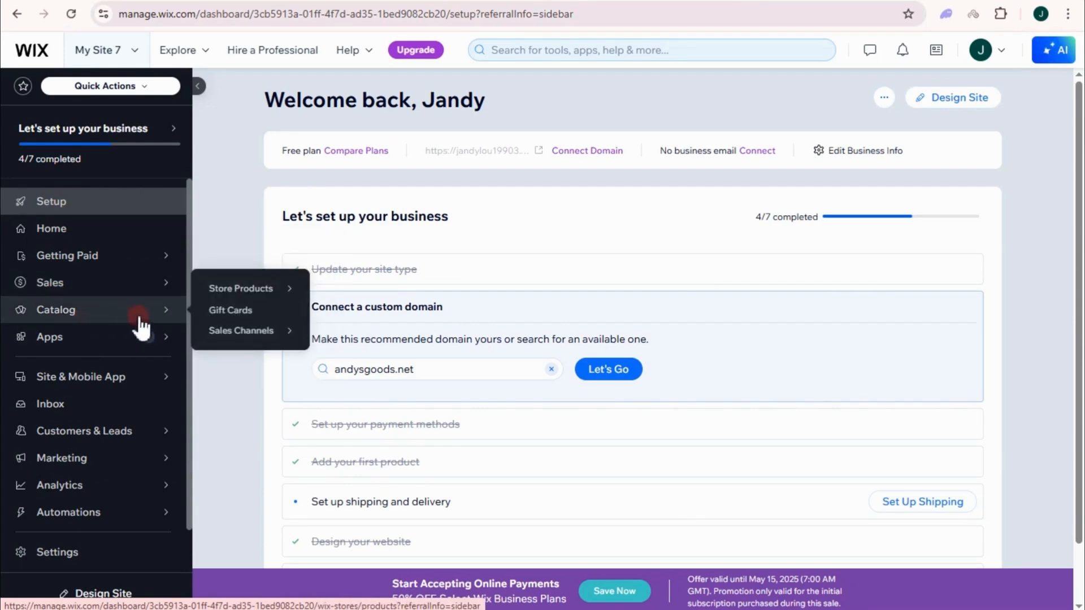
{"action": "left_click", "coordinate": [141, 321]}
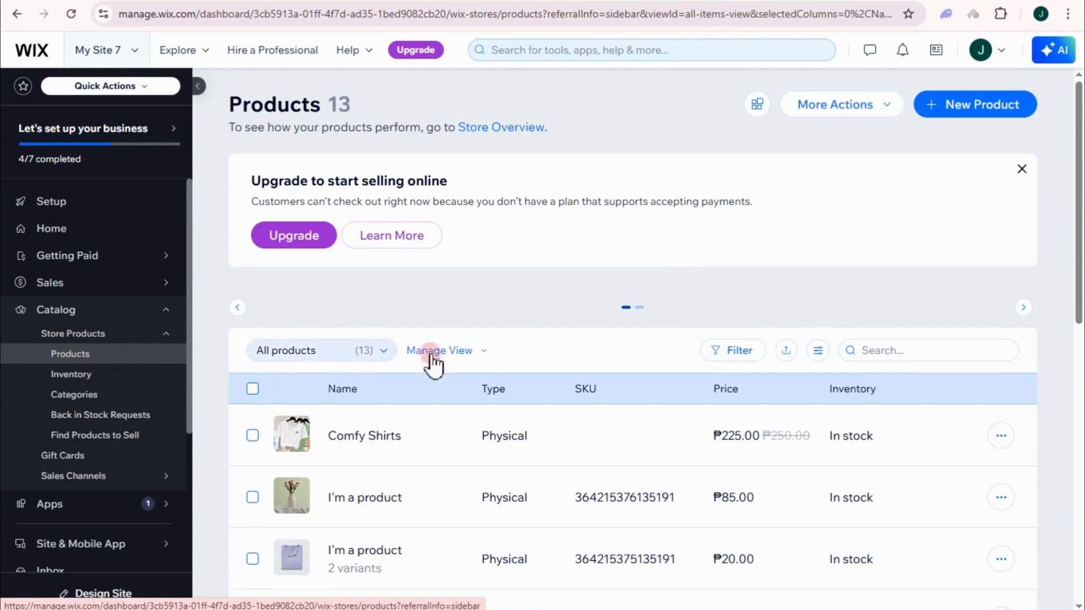
Step: Export all store products as a CSV file
{"action": "left_click", "coordinate": [481, 350]}
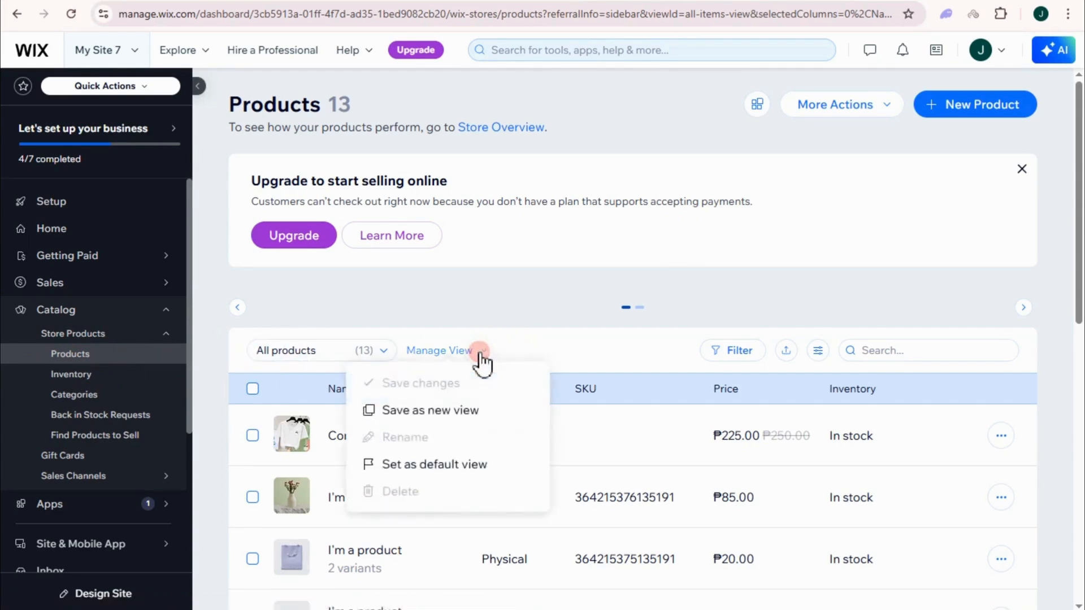
{"action": "left_click", "coordinate": [744, 300]}
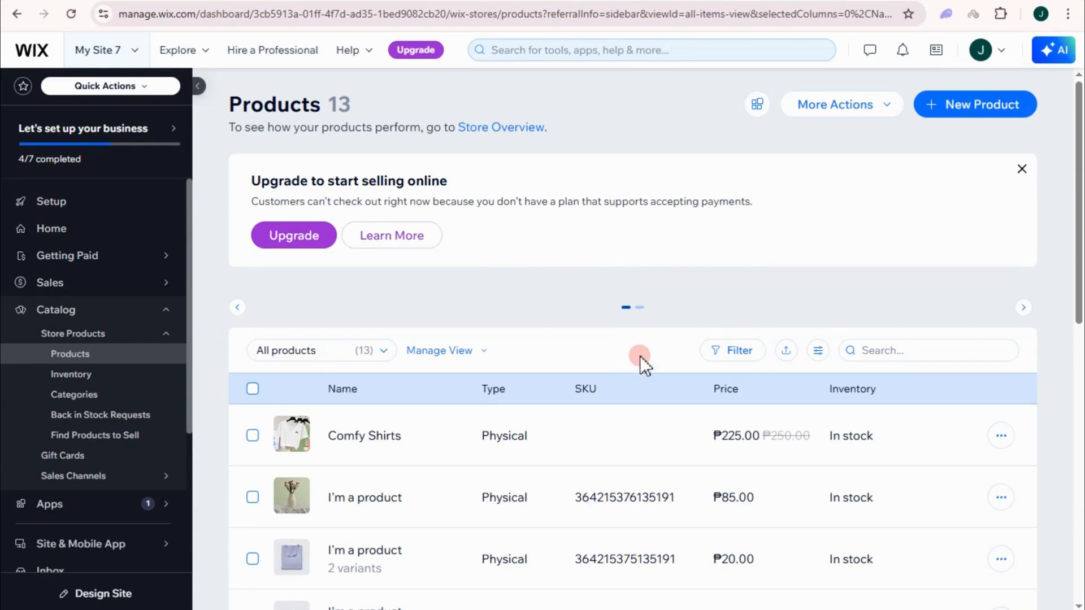
{"action": "left_click", "coordinate": [794, 351]}
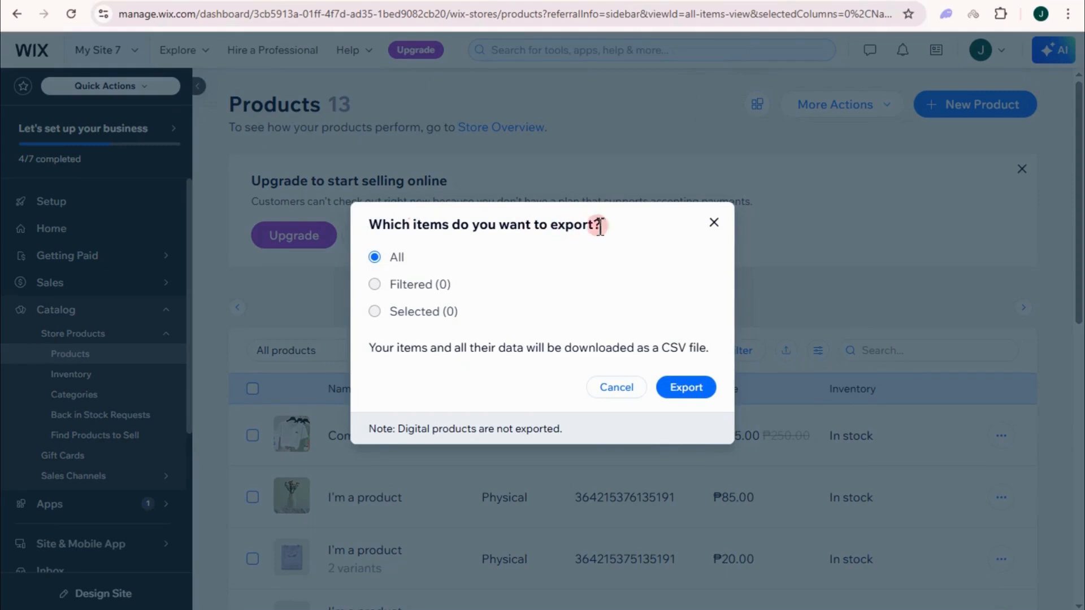
{"action": "left_click", "coordinate": [695, 387]}
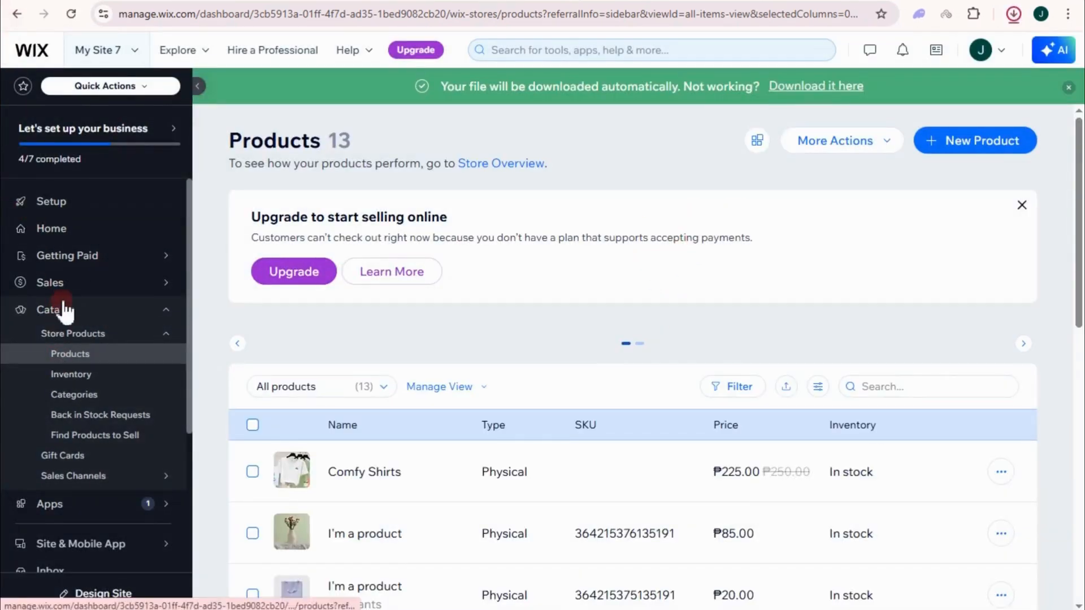
Step: View the site's sales orders page and the App Market, and return to the orders
{"action": "mouse_move", "coordinate": [66, 290]}
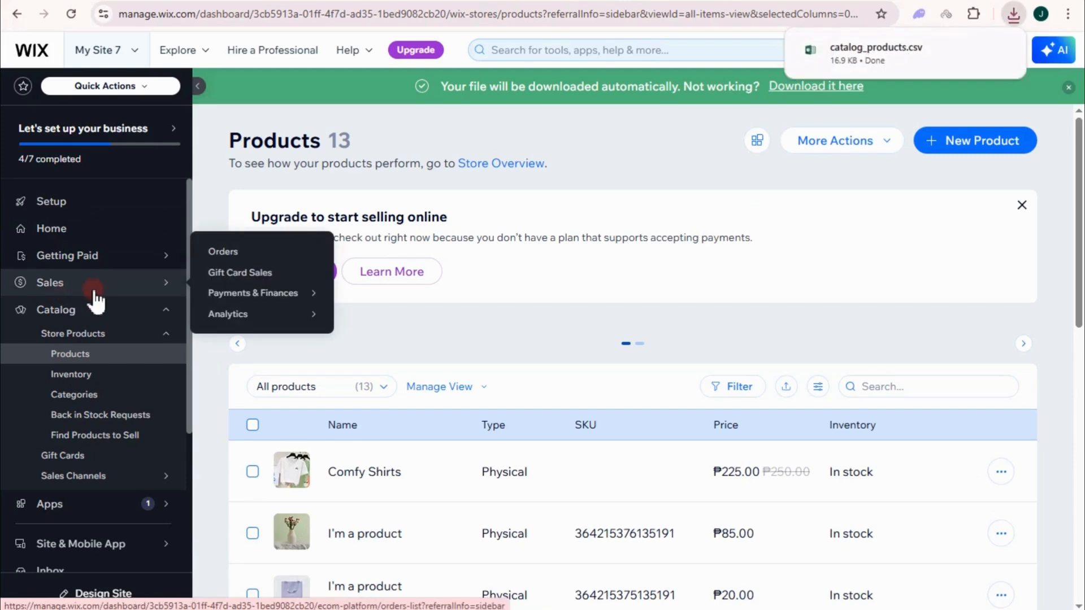
{"action": "left_click", "coordinate": [229, 253]}
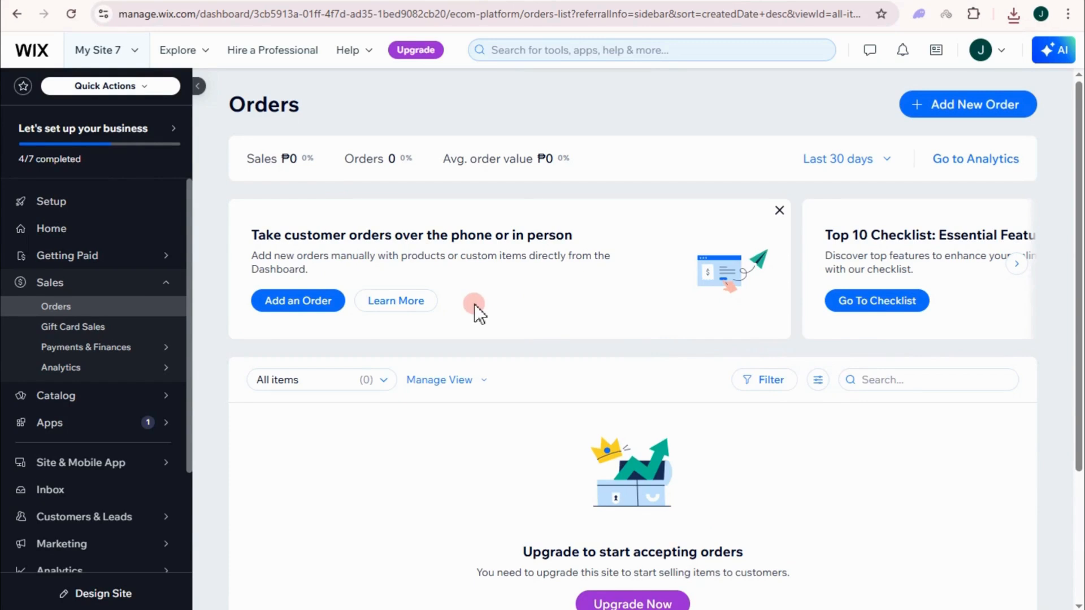
{"action": "mouse_move", "coordinate": [102, 443]}
{"action": "left_click", "coordinate": [113, 423]}
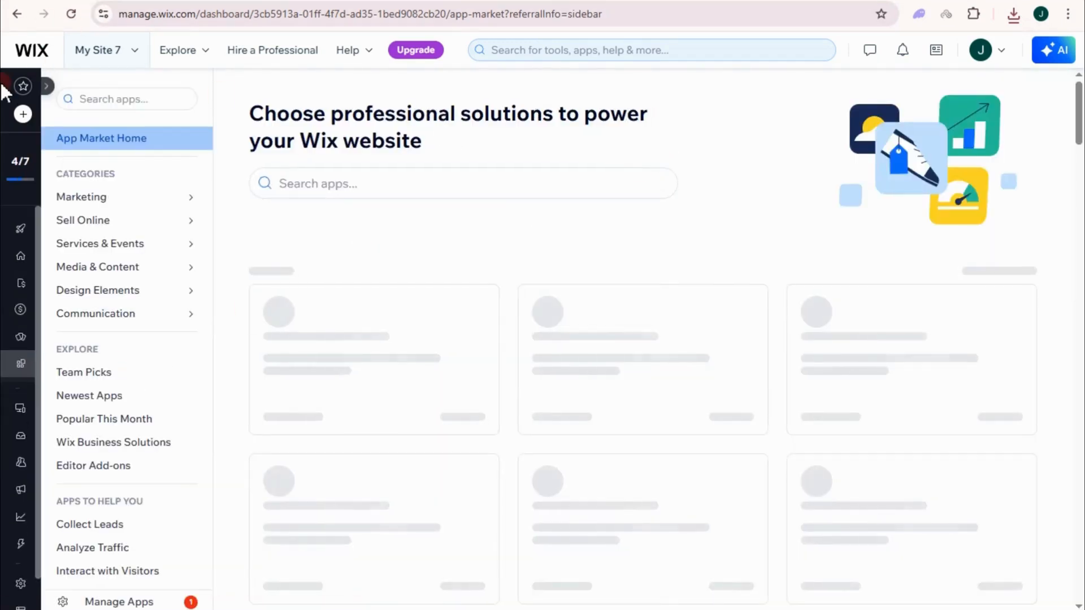
{"action": "left_click", "coordinate": [17, 23]}
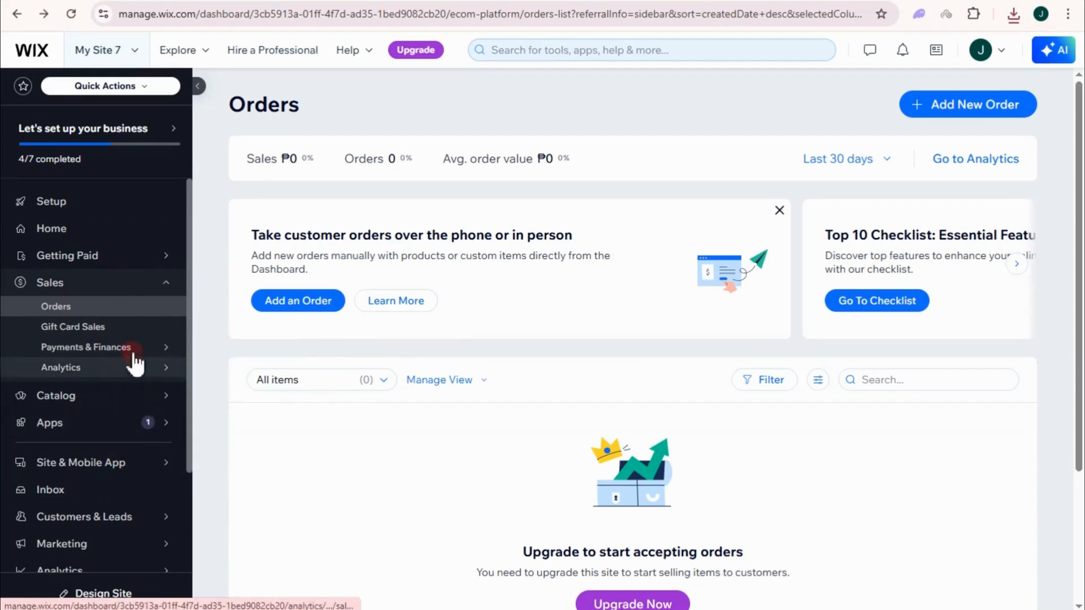
Step: Look through the dashboard's sales and catalog sections and check the recent downloads for catalog_products.csv
{"action": "mouse_move", "coordinate": [124, 434]}
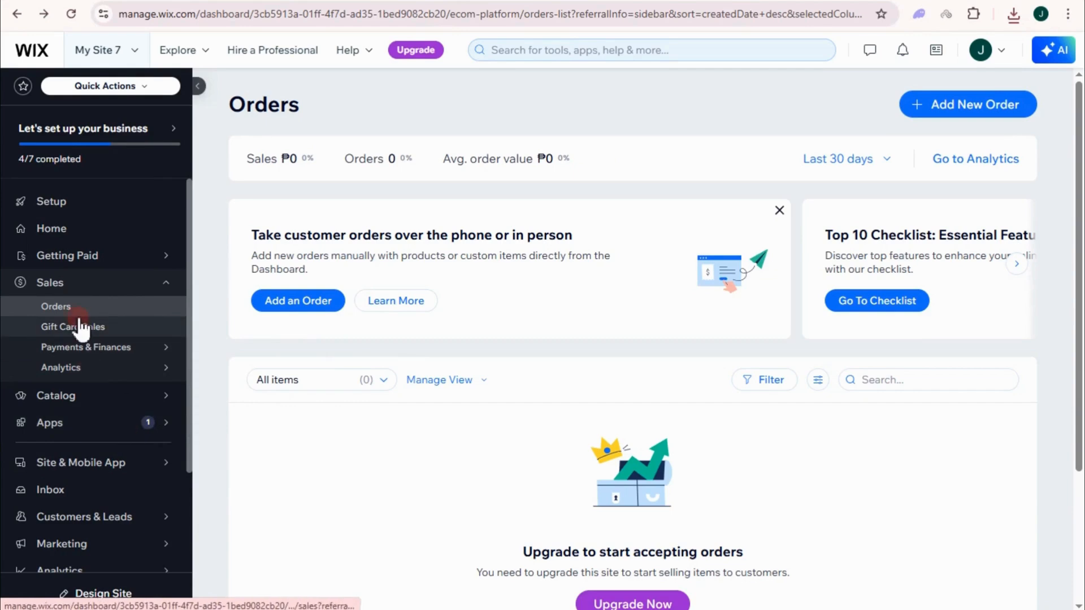
{"action": "mouse_move", "coordinate": [129, 371]}
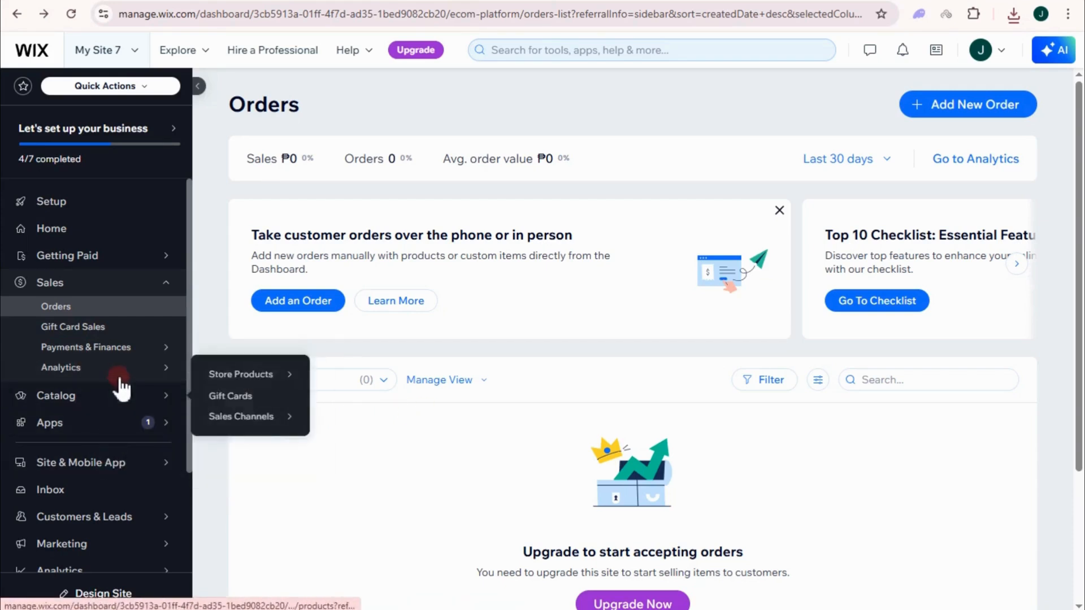
{"action": "mouse_move", "coordinate": [120, 379]}
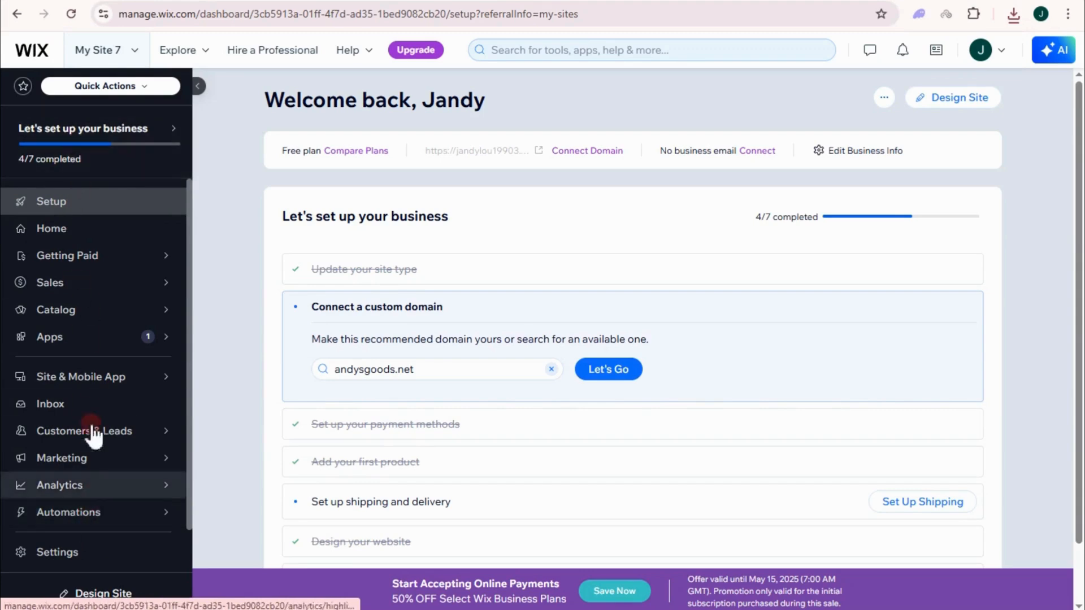
{"action": "left_click", "coordinate": [1013, 14]}
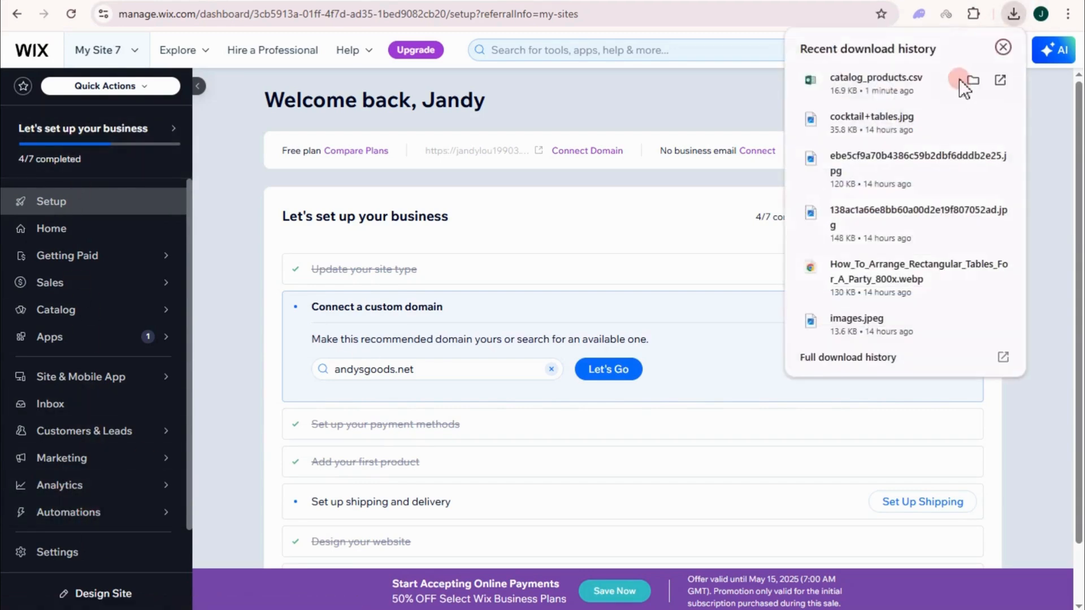
Step: Start creating a new site on Wix Editor with Store as the website type
{"action": "left_click", "coordinate": [240, 94]}
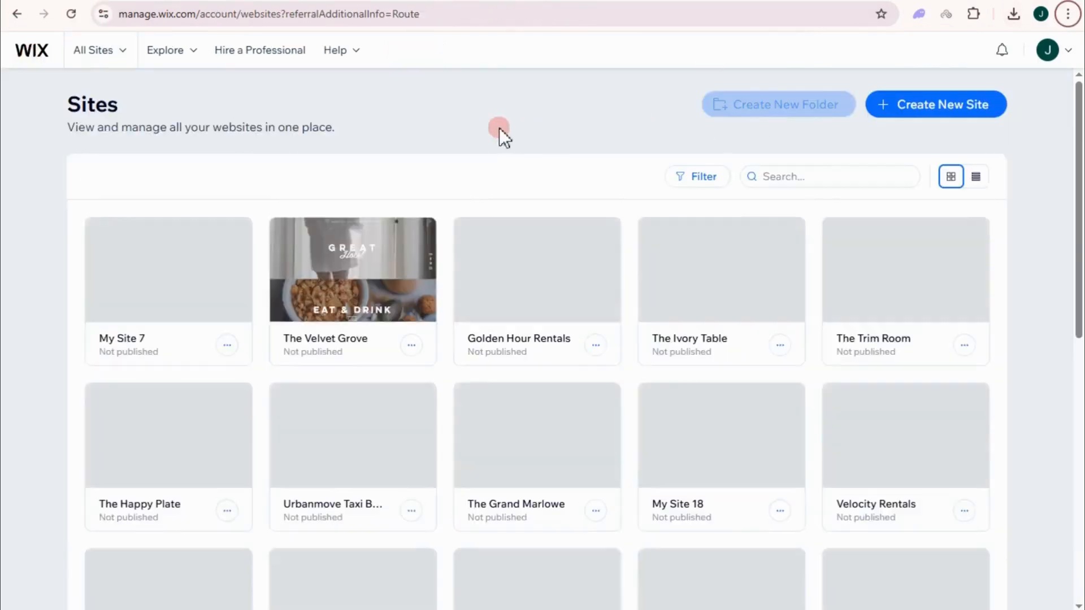
{"action": "left_click", "coordinate": [923, 106]}
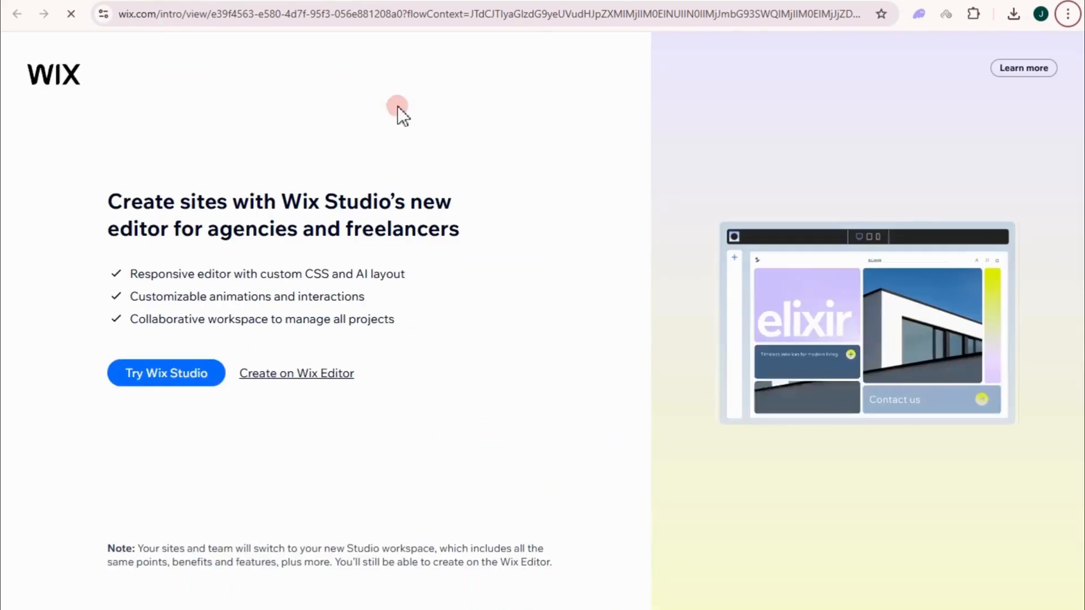
{"action": "left_click", "coordinate": [334, 374]}
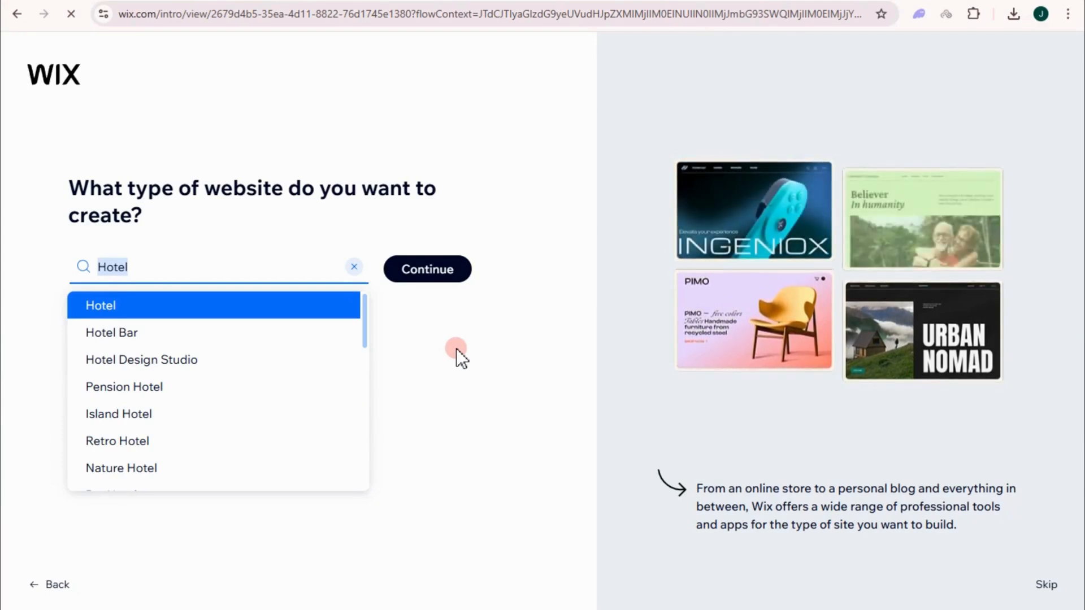
{"action": "type", "text": "store"}
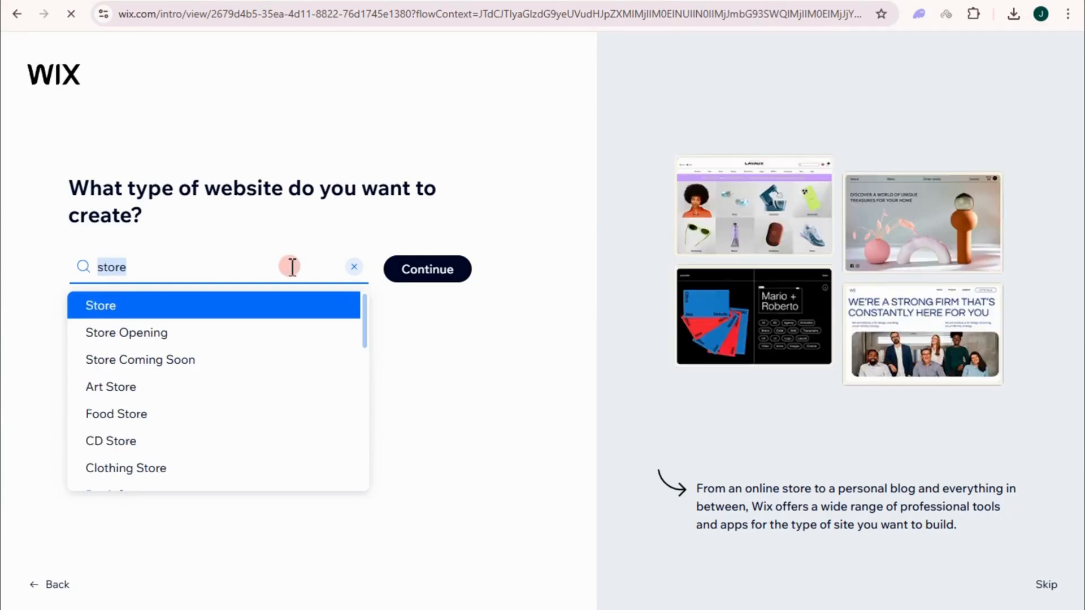
{"action": "left_click", "coordinate": [297, 312]}
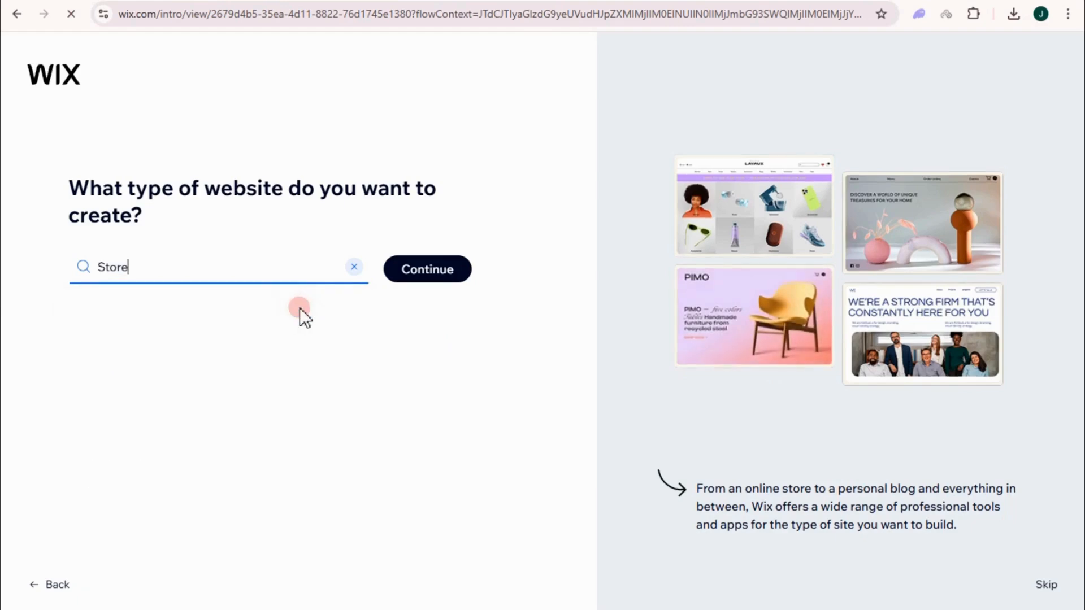
{"action": "left_click", "coordinate": [415, 270]}
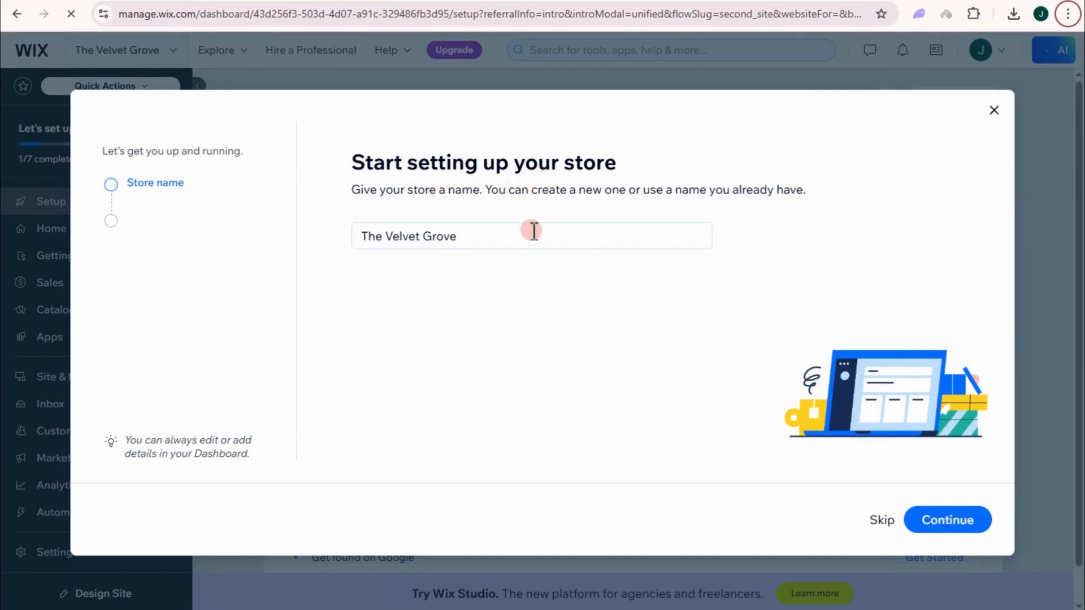
Step: Name the new store "ALL IN ONE STORE BY" followed by the owner's first name, and continue the setup
{"action": "left_click", "coordinate": [362, 236]}
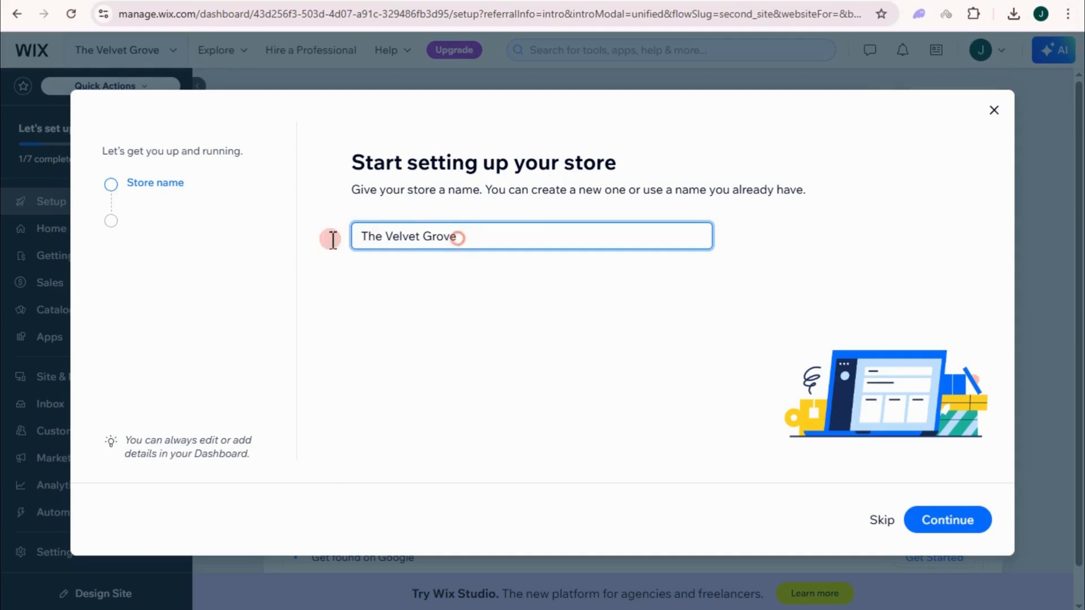
{"action": "double_click", "coordinate": [371, 236]}
{"action": "left_click_drag", "start_coordinate": [484, 233], "coordinate": [484, 234]}
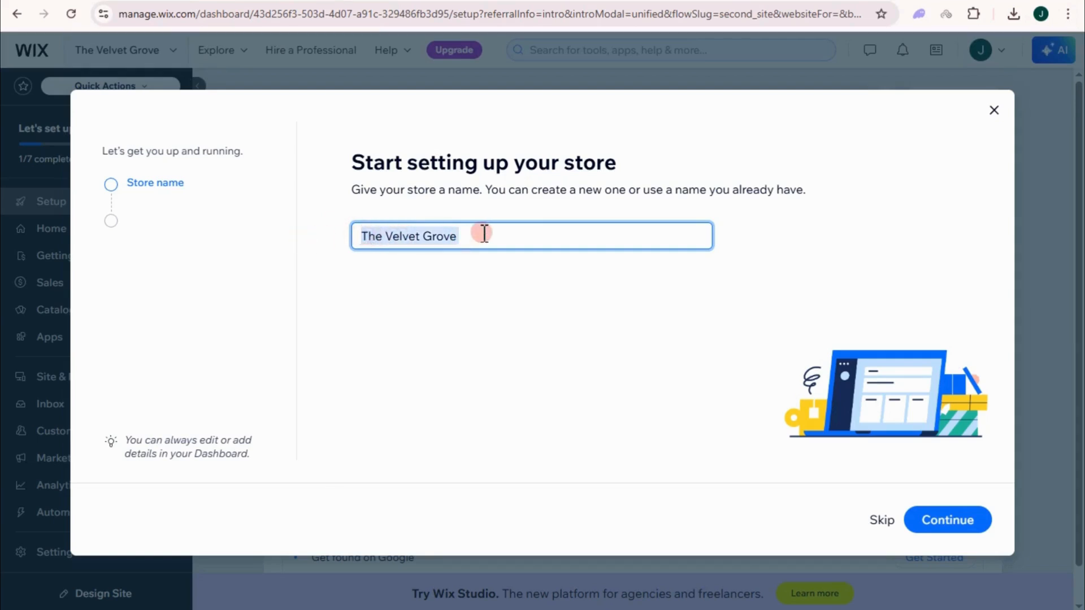
{"action": "key", "text": "BackSpace"}
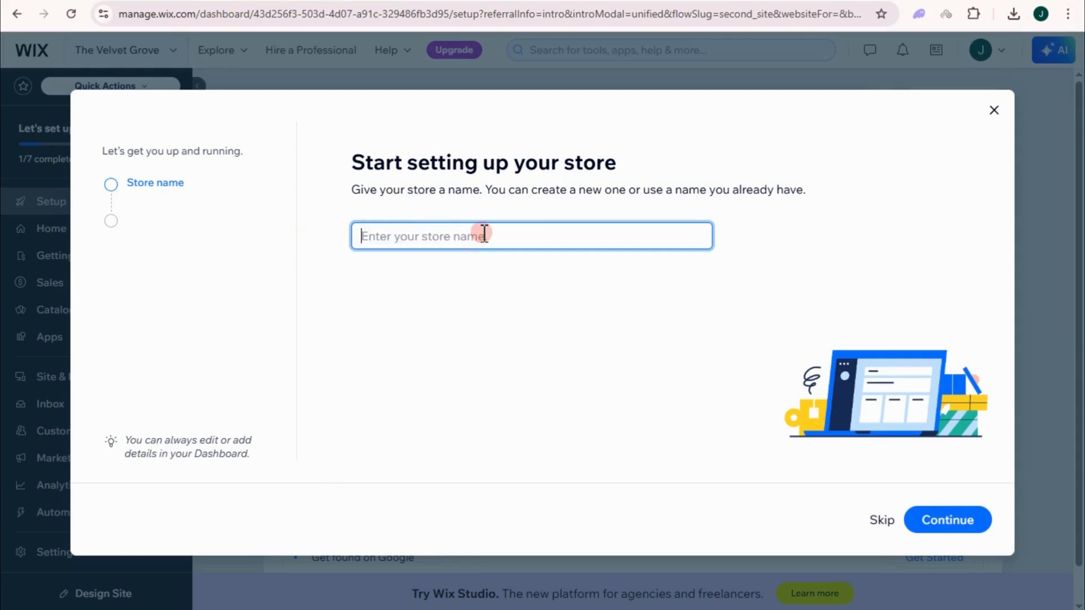
{"action": "type", "text": "ALL IN ONE STORE BY JANDY"}
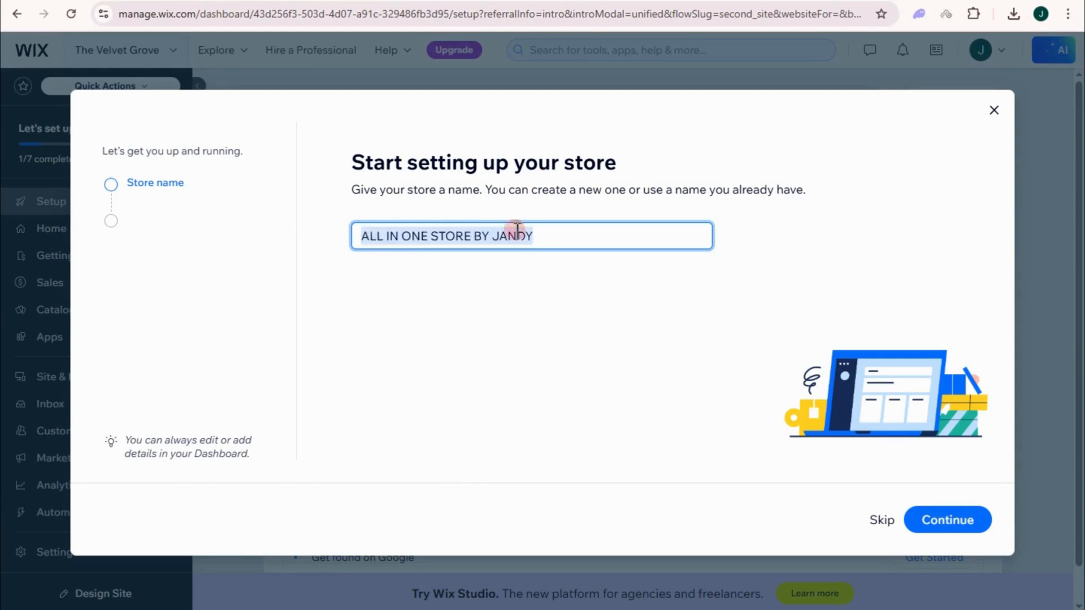
{"action": "left_click", "coordinate": [952, 523]}
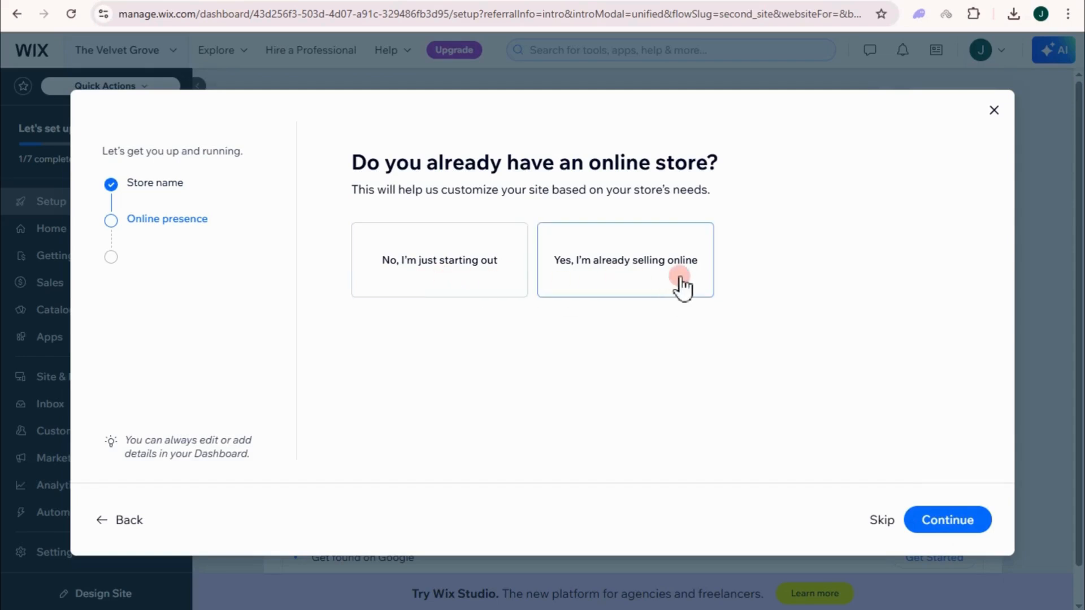
Step: Answer the setup questions as just starting out and selling physical and digital products
{"action": "left_click", "coordinate": [452, 272]}
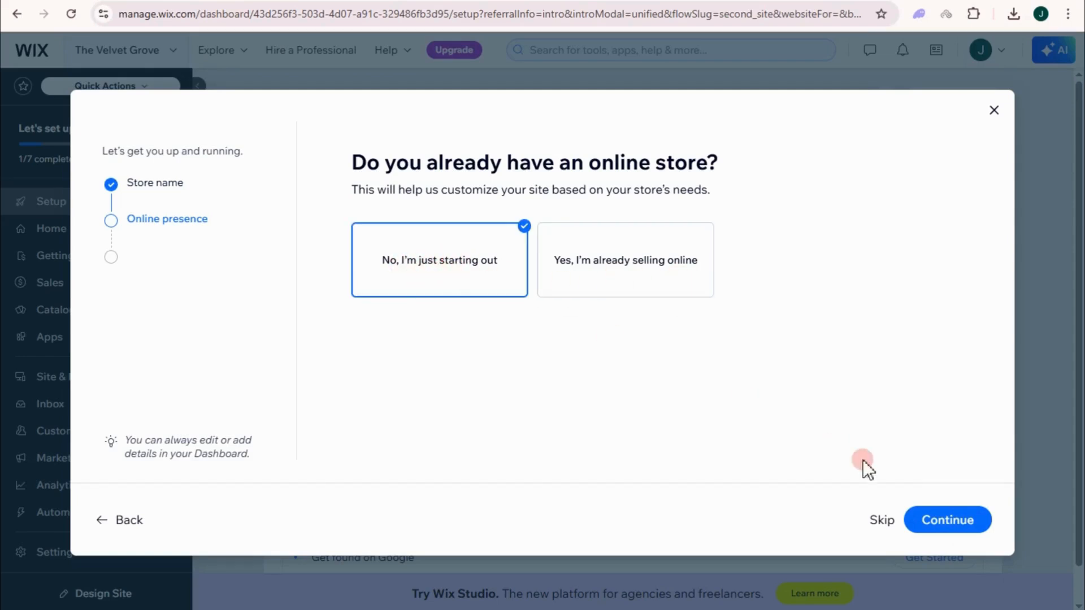
{"action": "left_click", "coordinate": [929, 519]}
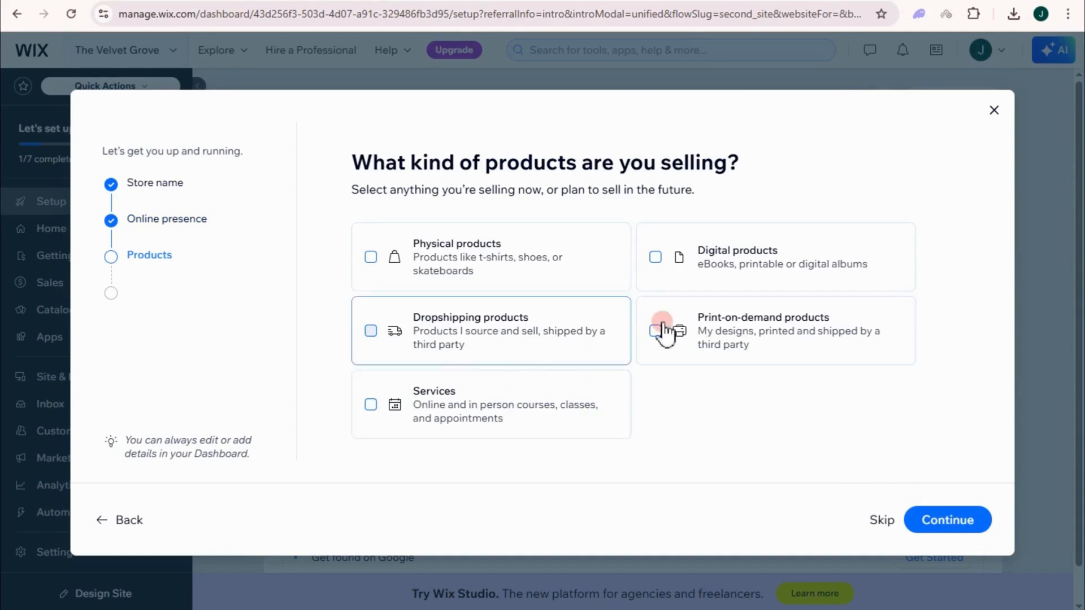
{"action": "left_click", "coordinate": [526, 271]}
{"action": "left_click", "coordinate": [710, 271]}
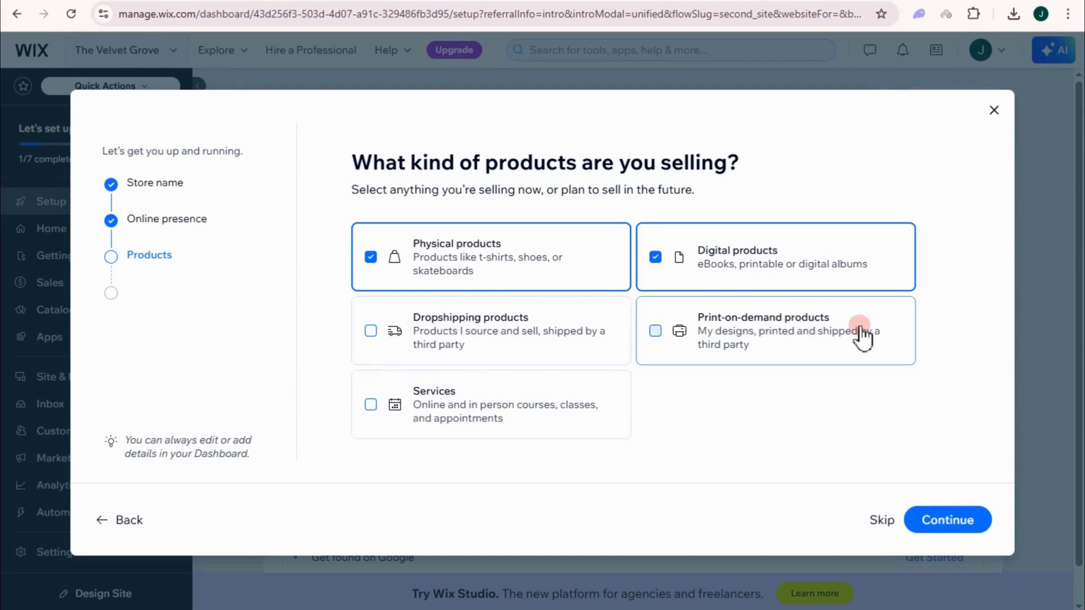
{"action": "left_click", "coordinate": [947, 520]}
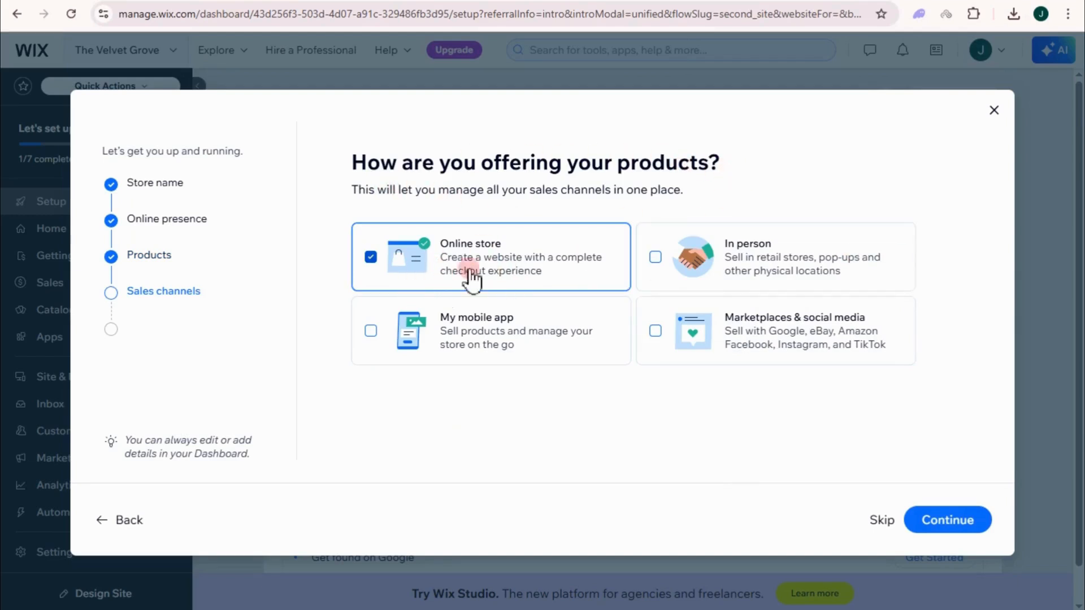
Step: Add In person alongside Online store as a sales channel, then finish the setup and continue to the dashboard
{"action": "left_click", "coordinate": [774, 286]}
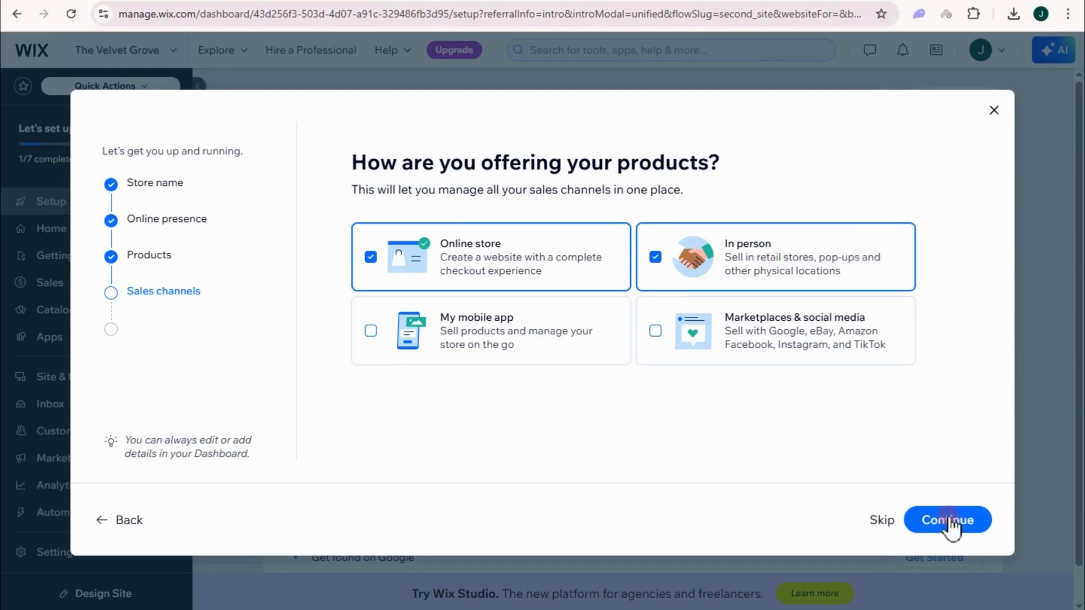
{"action": "left_click", "coordinate": [949, 520]}
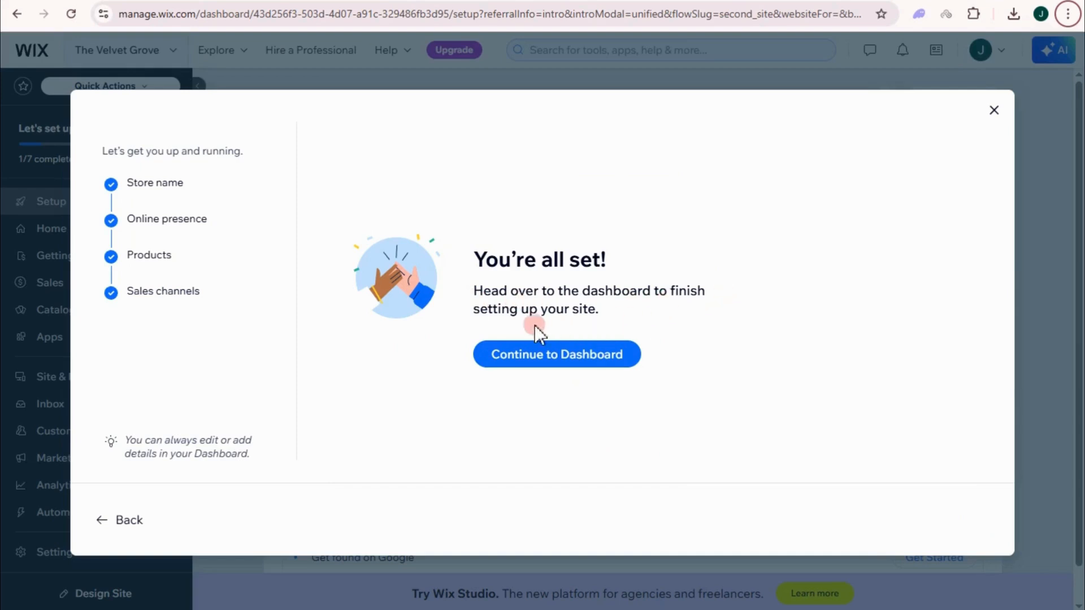
{"action": "left_click", "coordinate": [586, 355]}
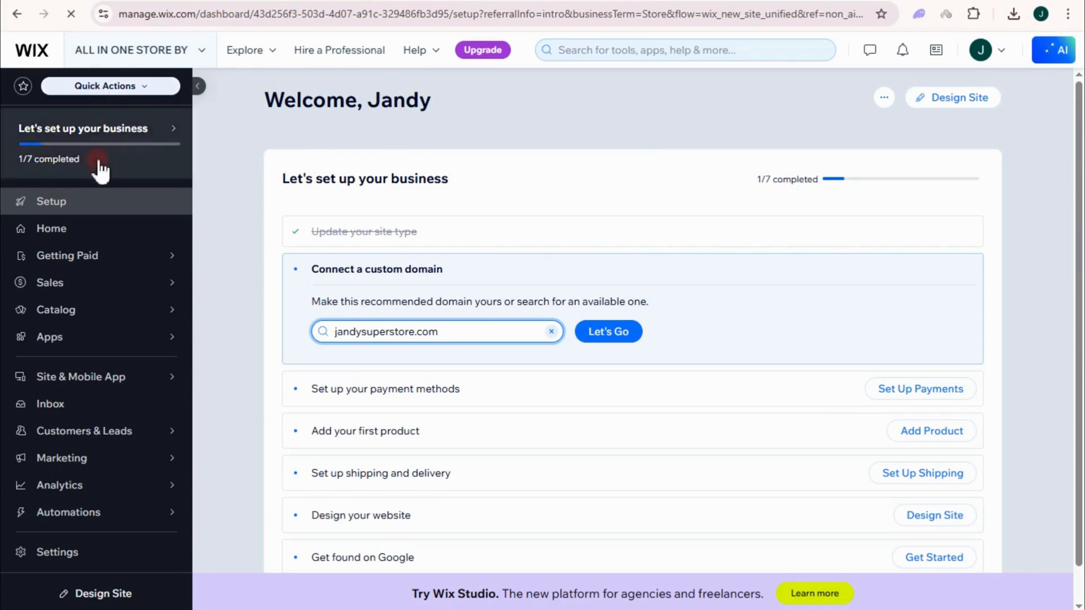
Step: Delete all the sample products from the new store's product list and dismiss the tip about adding products
{"action": "mouse_move", "coordinate": [141, 316]}
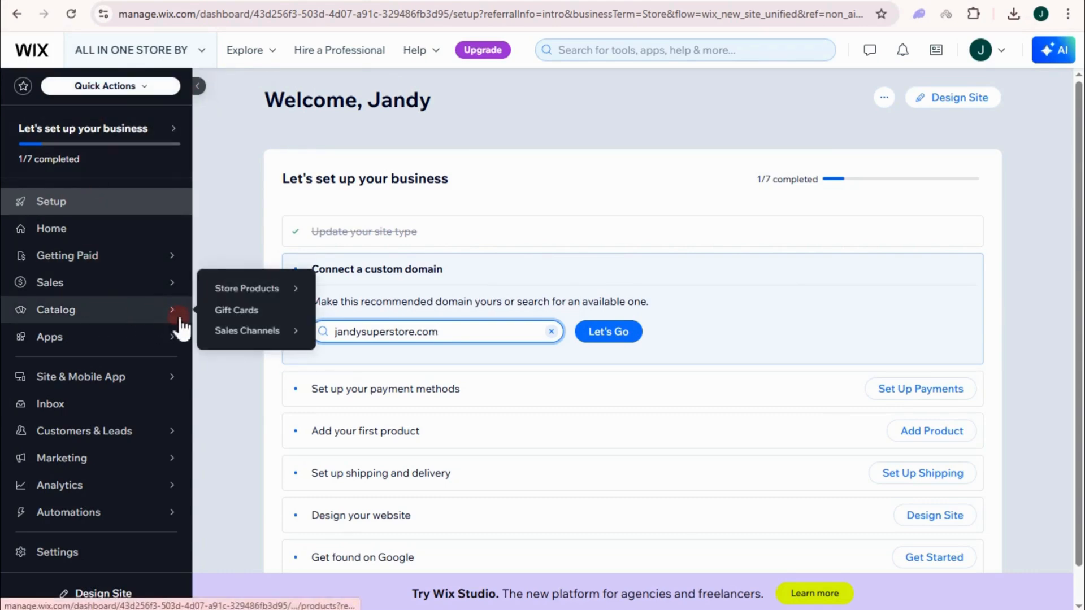
{"action": "left_click", "coordinate": [227, 293]}
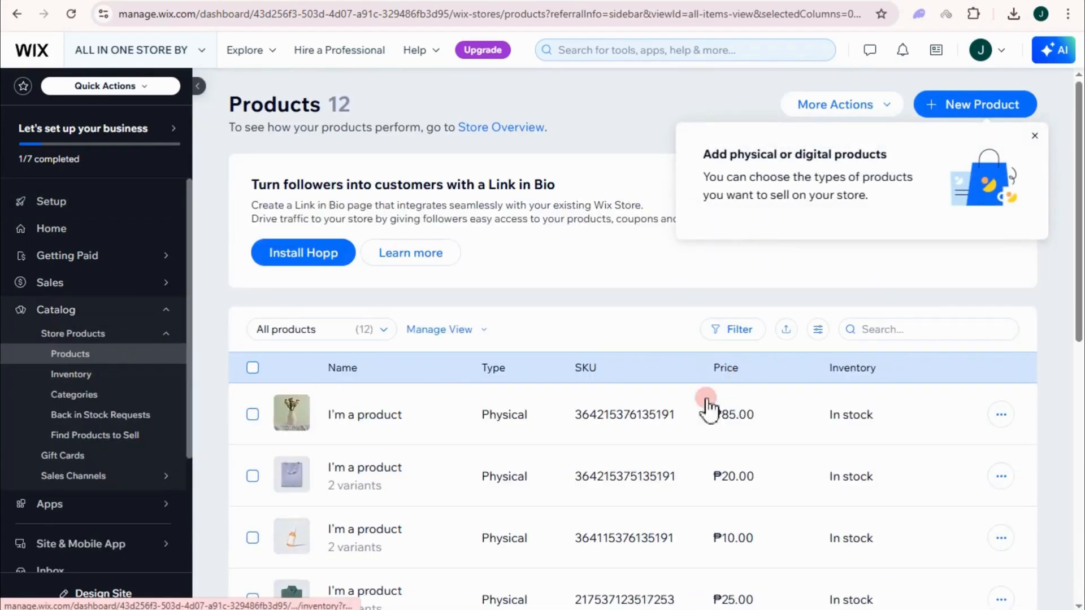
{"action": "scroll", "coordinate": [415, 390], "scroll_direction": "down", "scroll_amount": 3}
{"action": "scroll", "coordinate": [413, 388], "scroll_direction": "down", "scroll_amount": 3}
{"action": "scroll", "coordinate": [417, 383], "scroll_direction": "up", "scroll_amount": 8}
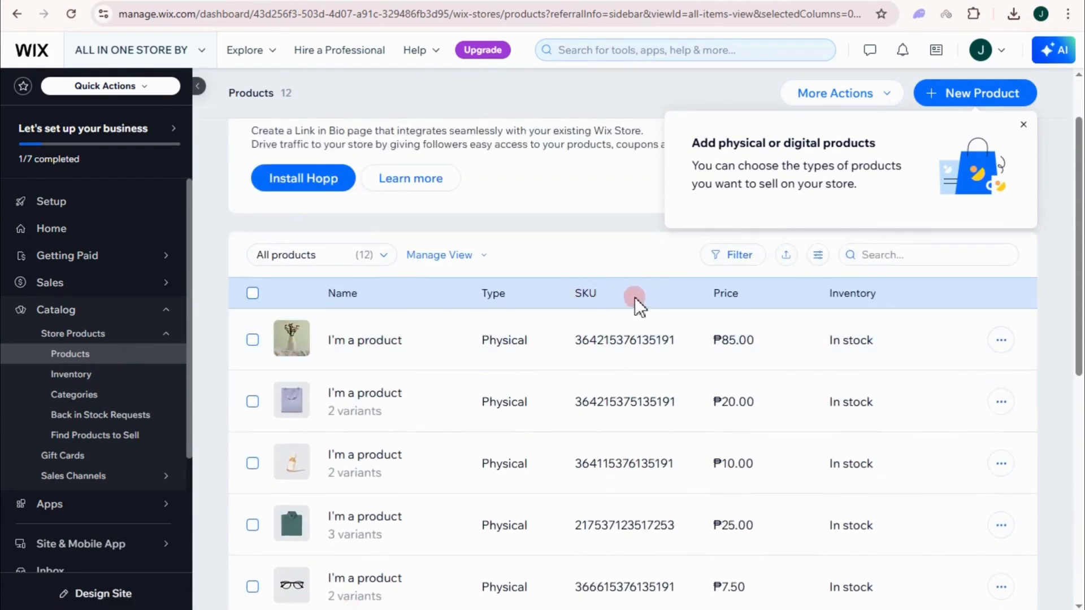
{"action": "left_click", "coordinate": [252, 293]}
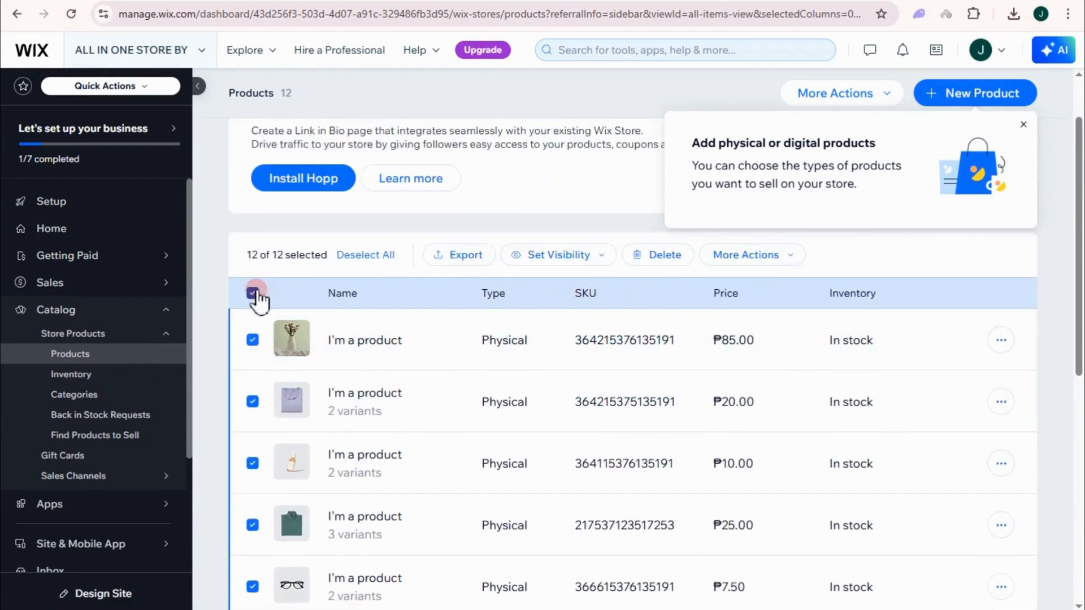
{"action": "left_click", "coordinate": [649, 259]}
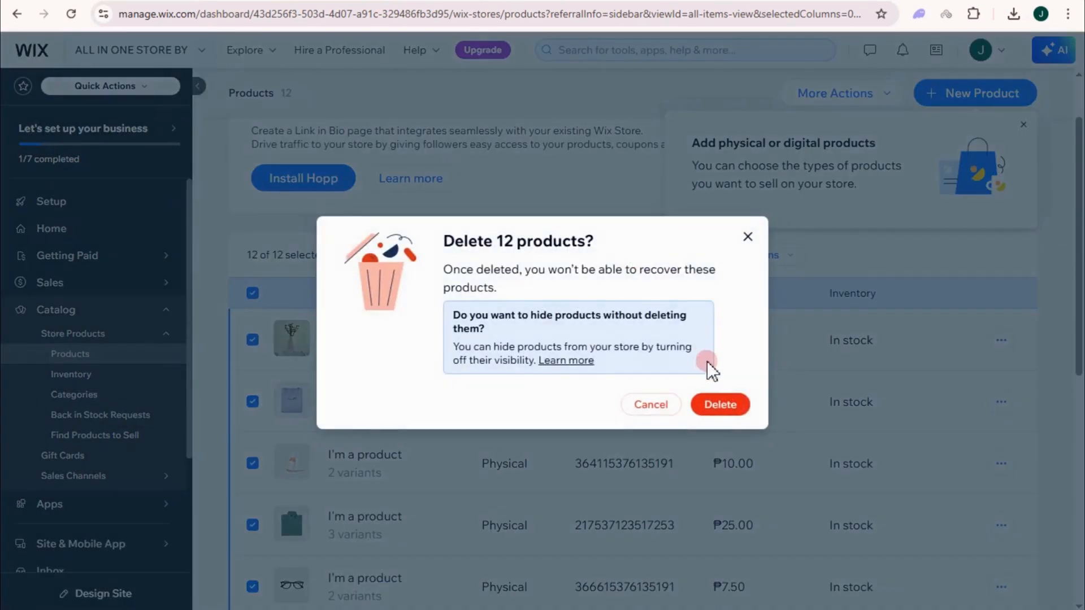
{"action": "left_click", "coordinate": [711, 405]}
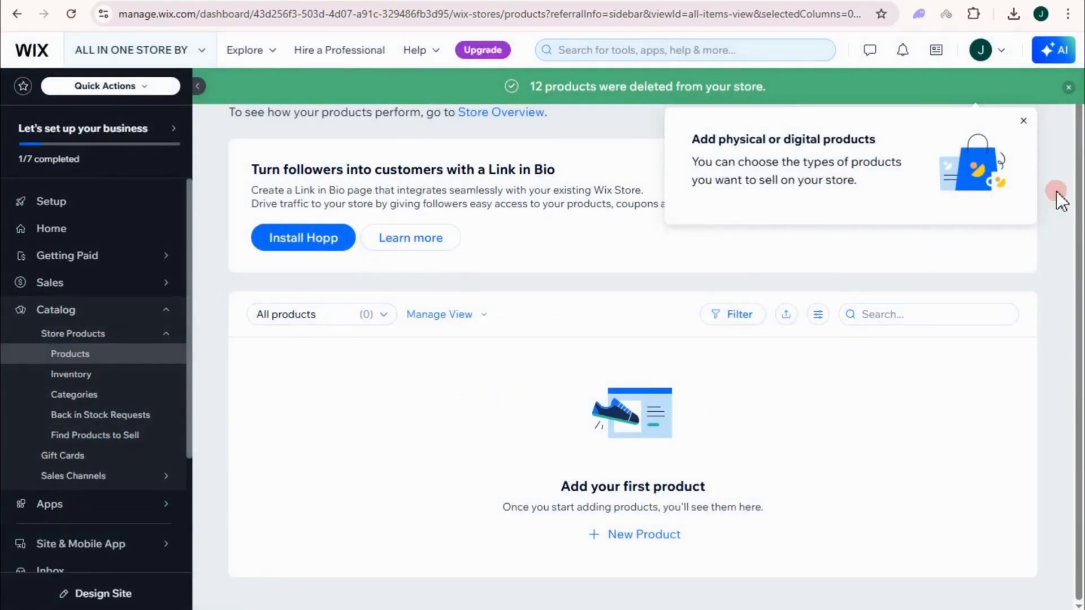
{"action": "left_click", "coordinate": [1023, 121]}
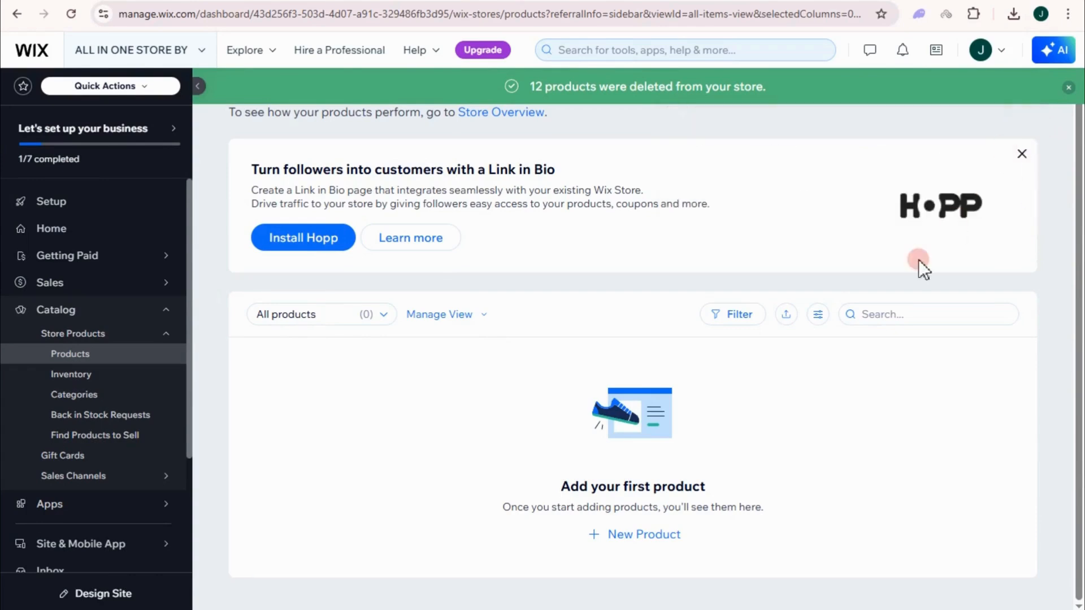
Step: Open the product import, download the Wix CSV file, and upload catalog_products.csv
{"action": "left_click", "coordinate": [790, 318]}
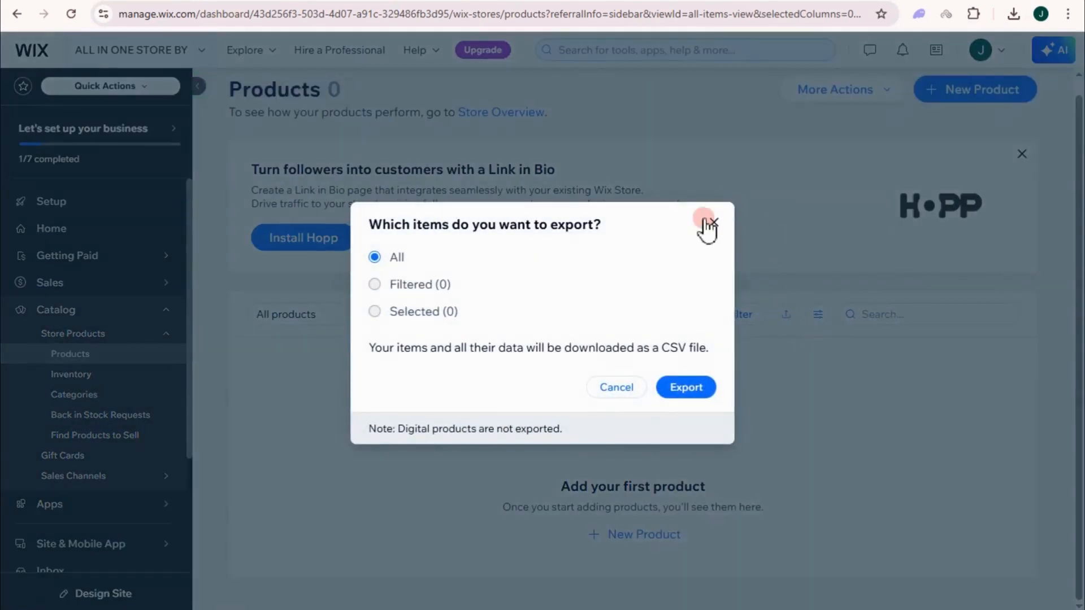
{"action": "left_click", "coordinate": [713, 225]}
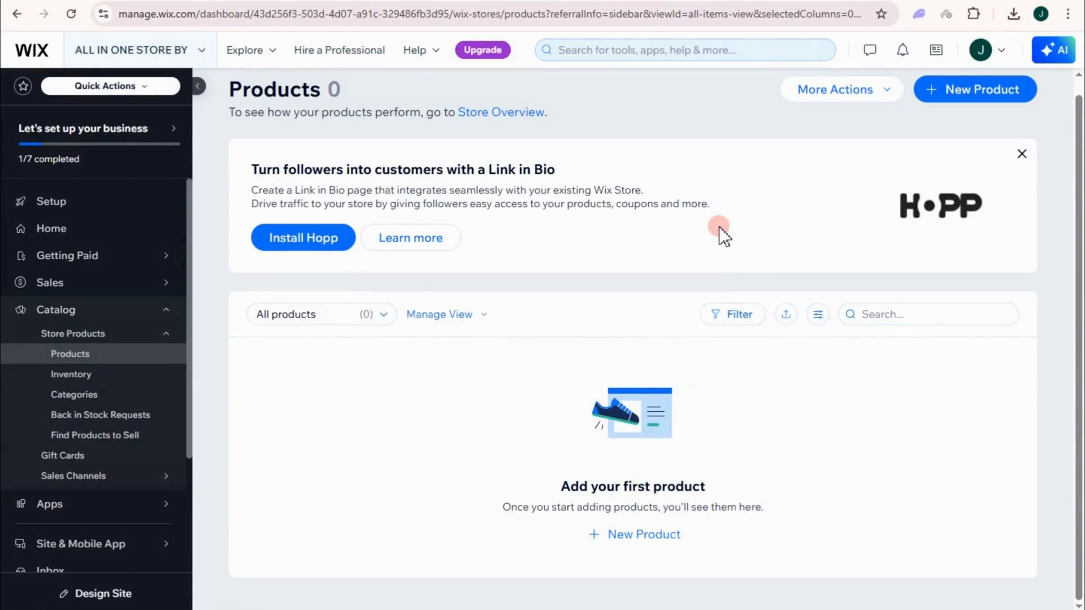
{"action": "left_click", "coordinate": [871, 89]}
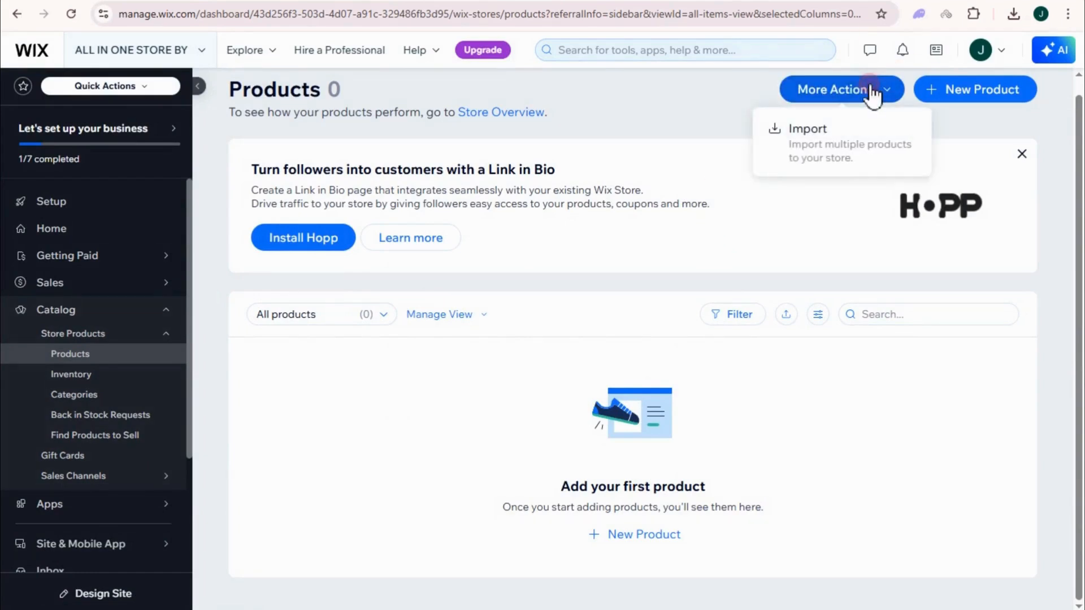
{"action": "left_click", "coordinate": [807, 156]}
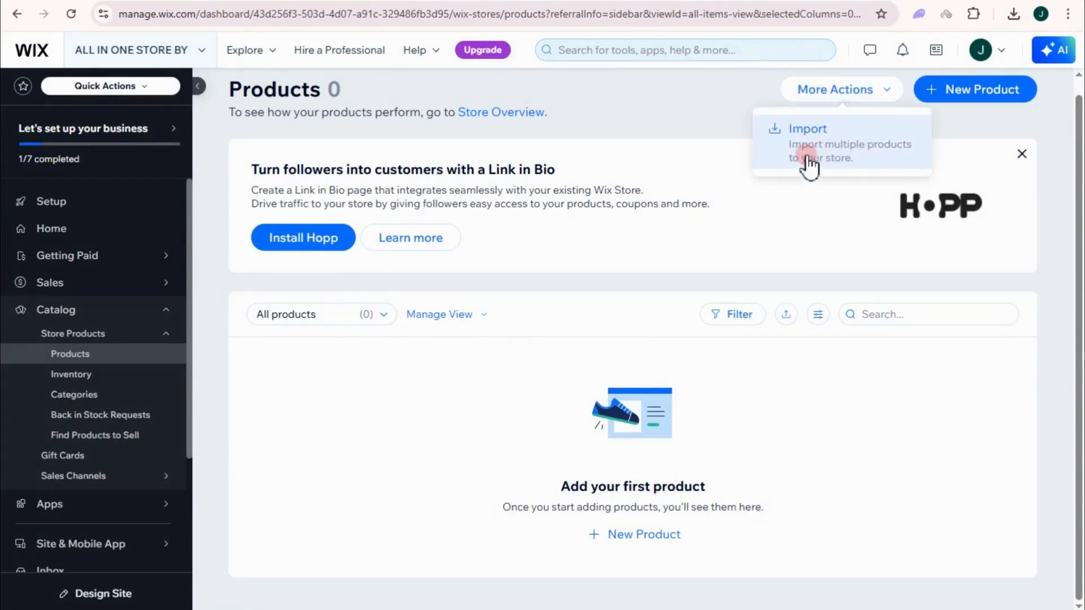
{"action": "left_click", "coordinate": [836, 151]}
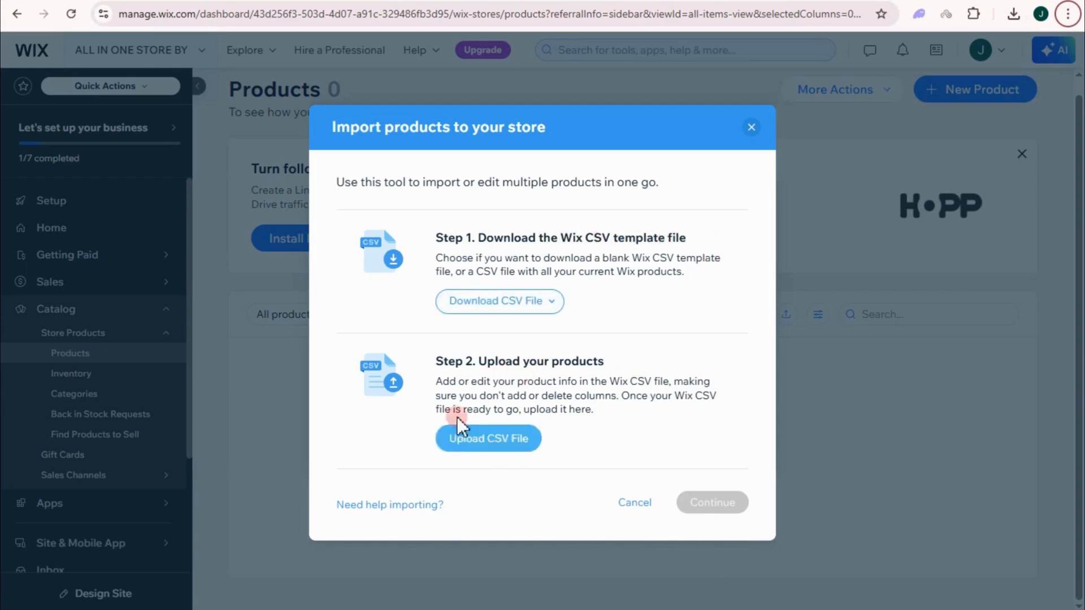
{"action": "left_click", "coordinate": [491, 308]}
{"action": "left_click", "coordinate": [485, 345]}
{"action": "left_click", "coordinate": [515, 436]}
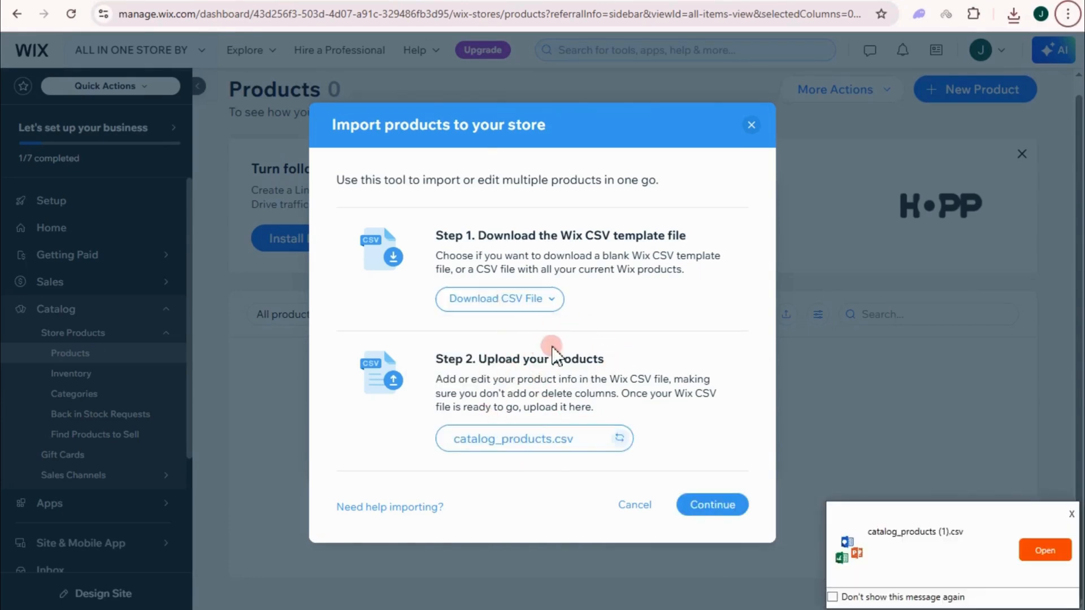
Step: Import the 13 products from the uploaded file into the store and close the completion message
{"action": "left_click", "coordinate": [728, 506]}
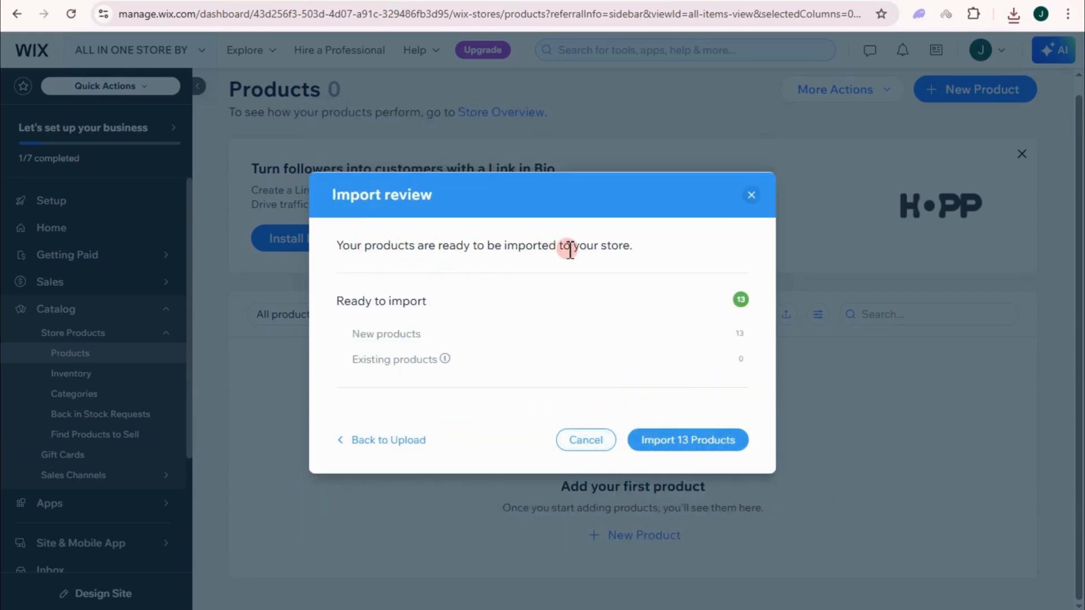
{"action": "left_click", "coordinate": [686, 446]}
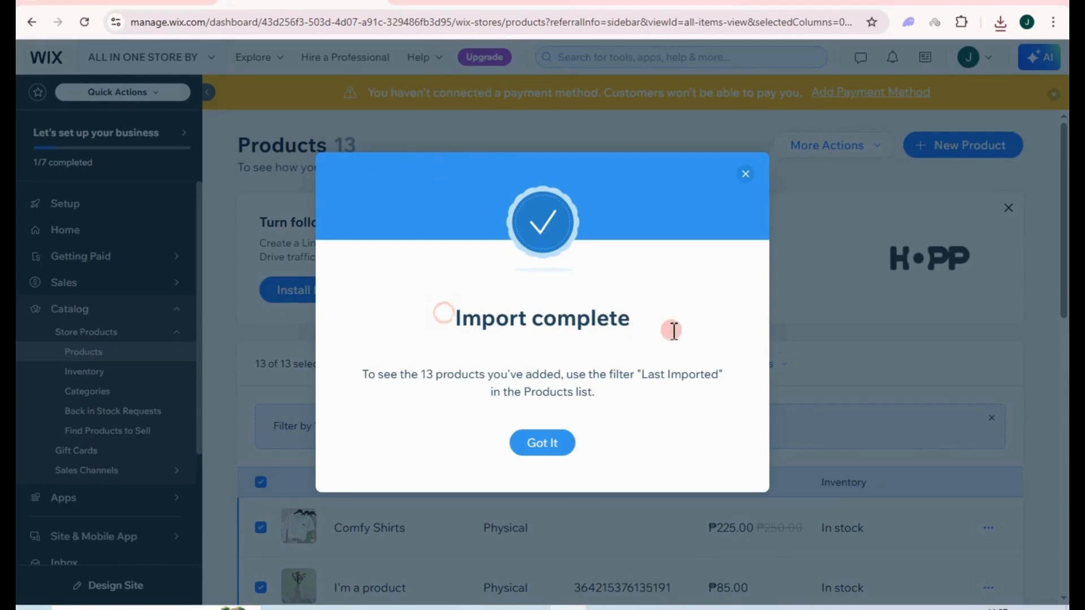
{"action": "left_click_drag", "start_coordinate": [672, 330], "coordinate": [675, 338]}
{"action": "left_click", "coordinate": [554, 447]}
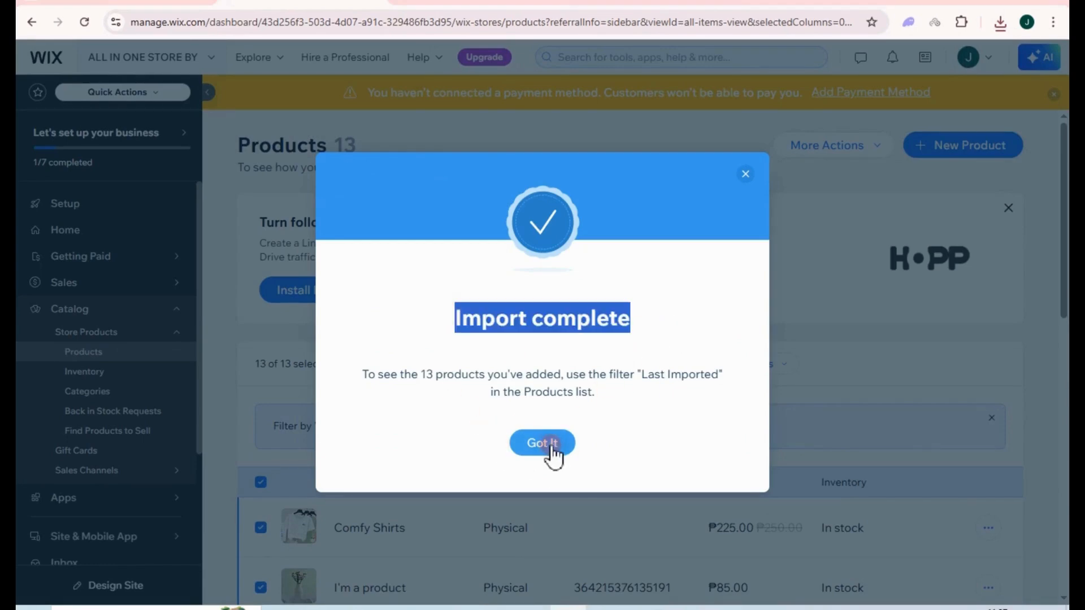
Step: Look through the imported products in the product list and dismiss the import notification
{"action": "scroll", "coordinate": [731, 450], "scroll_direction": "down", "scroll_amount": 10}
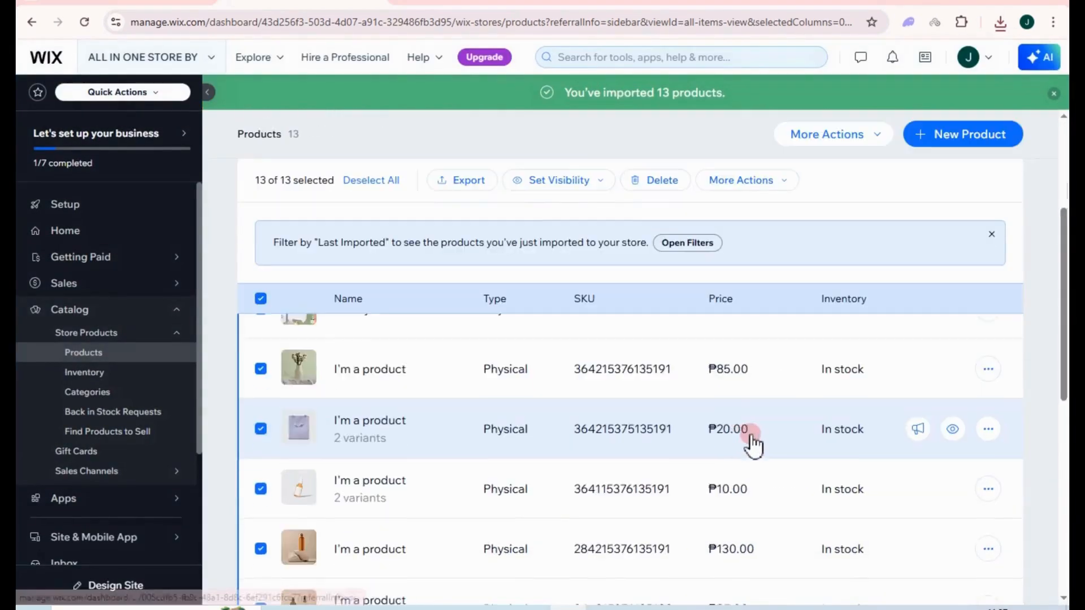
{"action": "scroll", "coordinate": [751, 444], "scroll_direction": "down", "scroll_amount": 3}
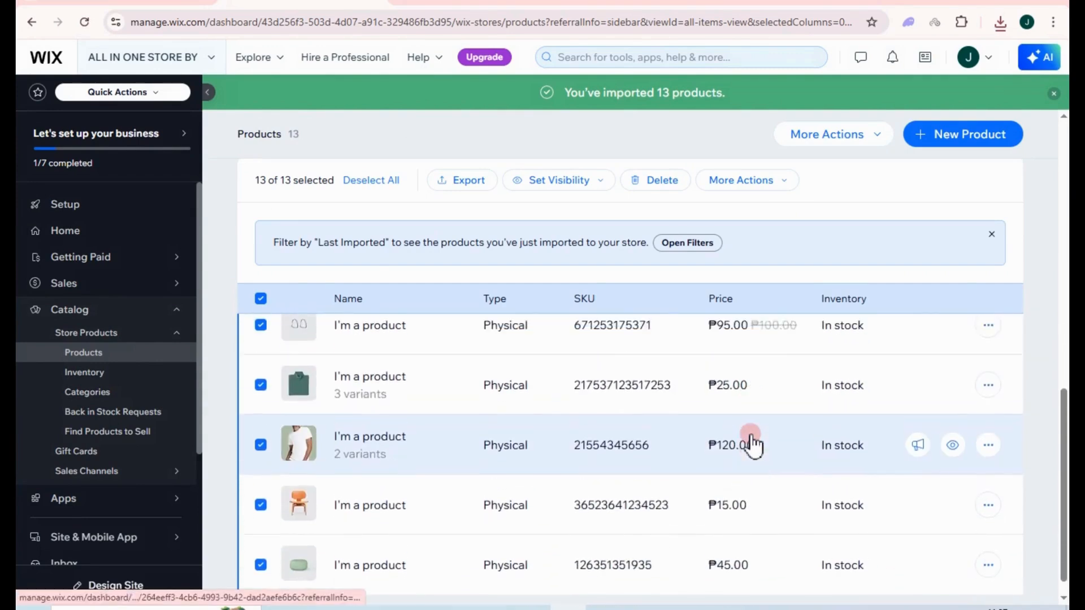
{"action": "scroll", "coordinate": [750, 440], "scroll_direction": "up", "scroll_amount": 15}
{"action": "scroll", "coordinate": [477, 465], "scroll_direction": "down", "scroll_amount": 2}
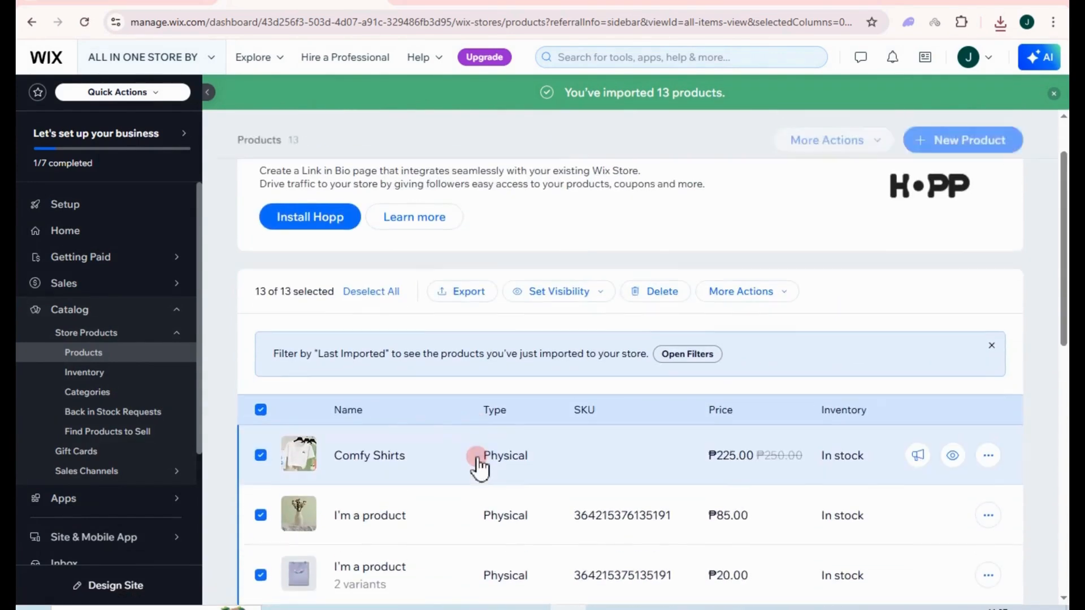
{"action": "left_click", "coordinate": [1052, 93]}
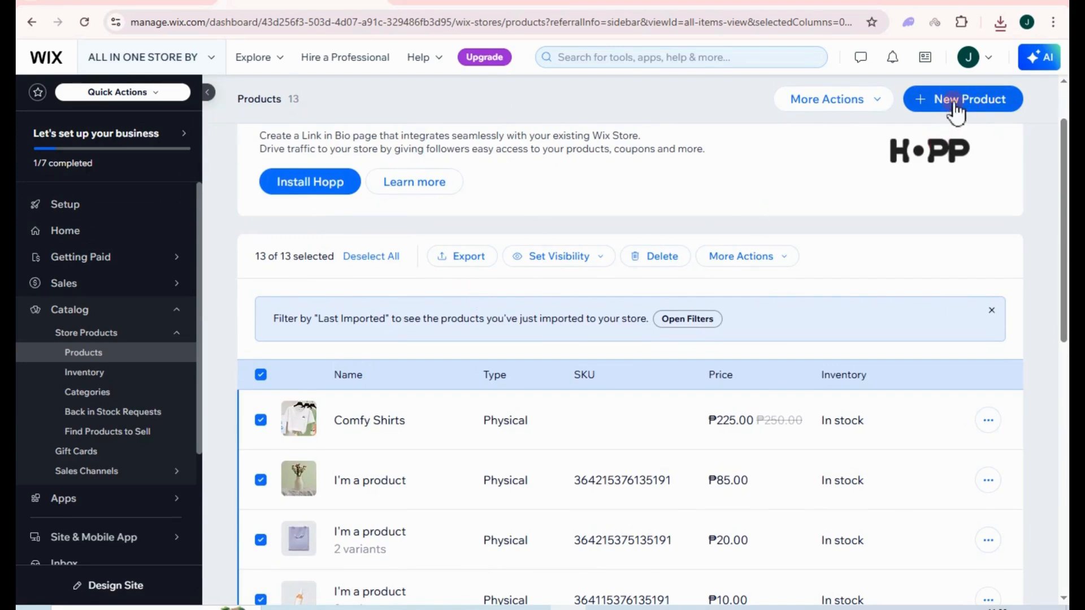
Step: Review the business setup checklist for the domain, payments, shipping, website design and Google tasks
{"action": "left_click", "coordinate": [91, 214]}
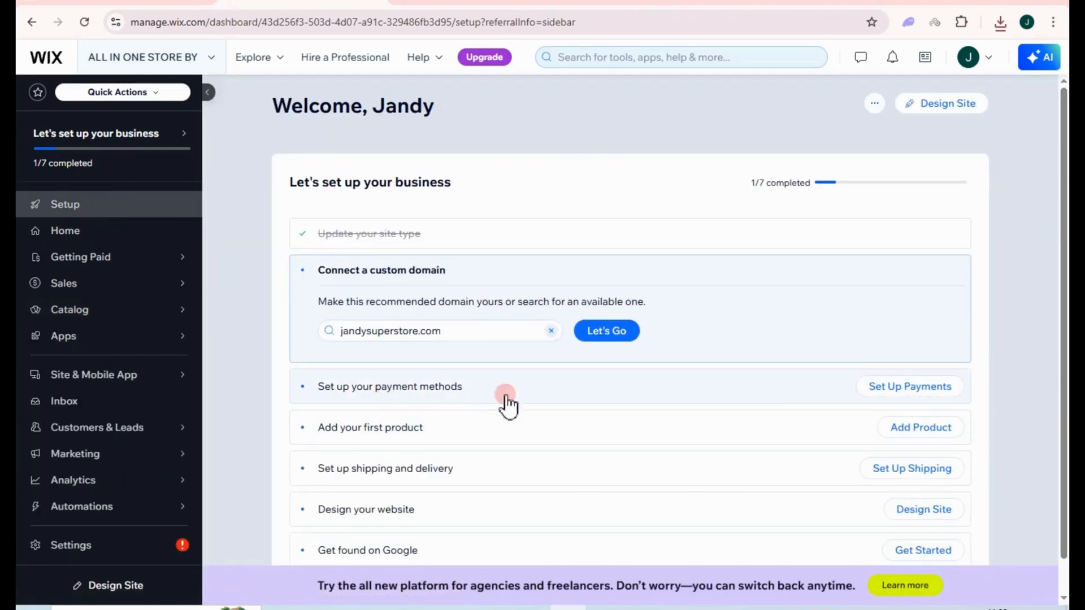
{"action": "left_click", "coordinate": [940, 390]}
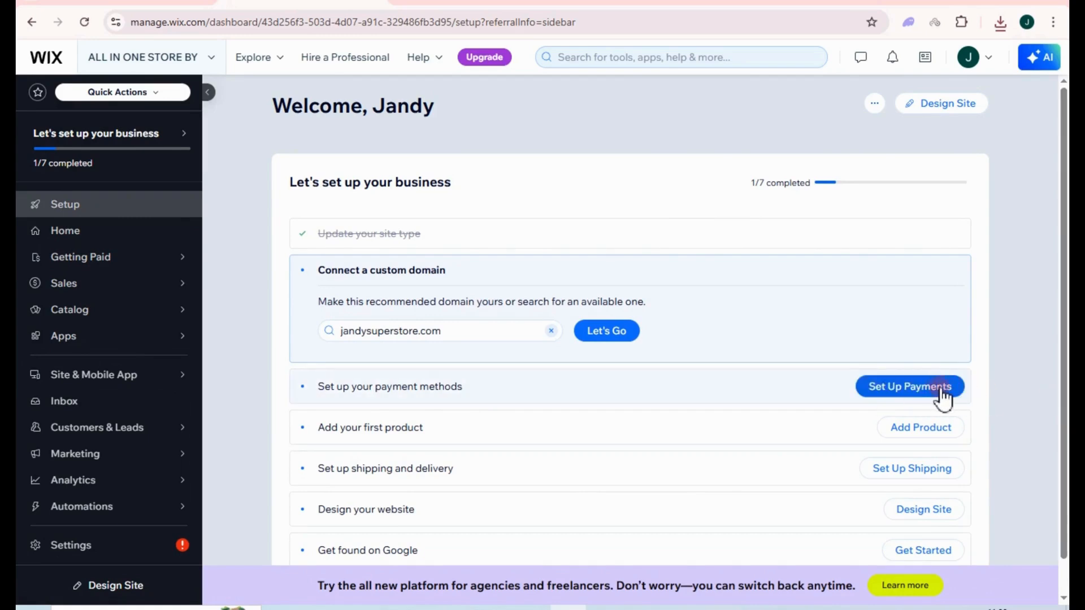
{"action": "scroll", "coordinate": [525, 450], "scroll_direction": "down", "scroll_amount": 1}
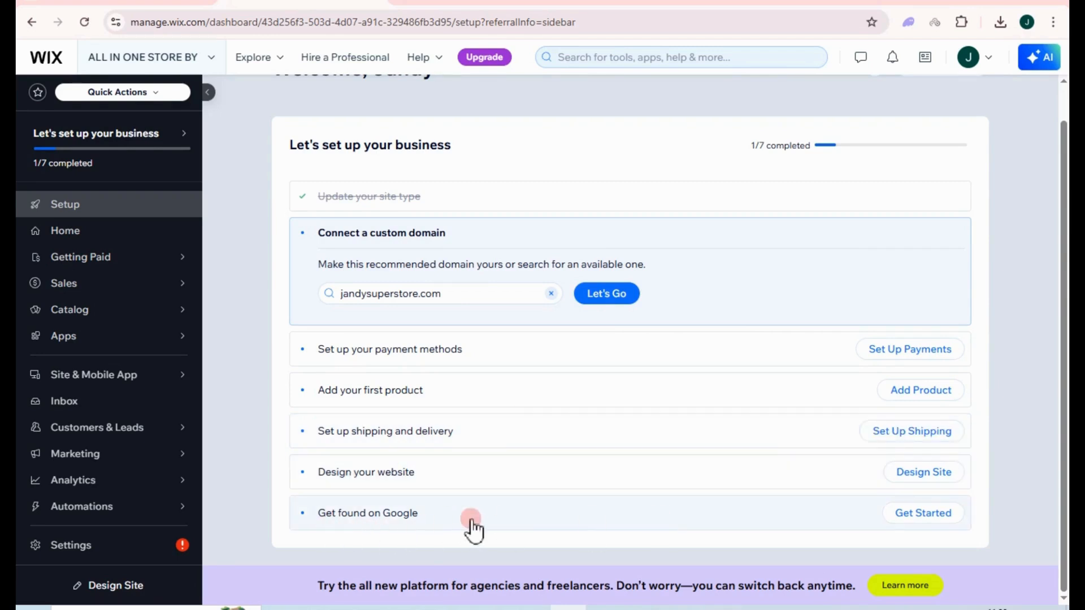
{"action": "scroll", "coordinate": [615, 512], "scroll_direction": "up", "scroll_amount": 1}
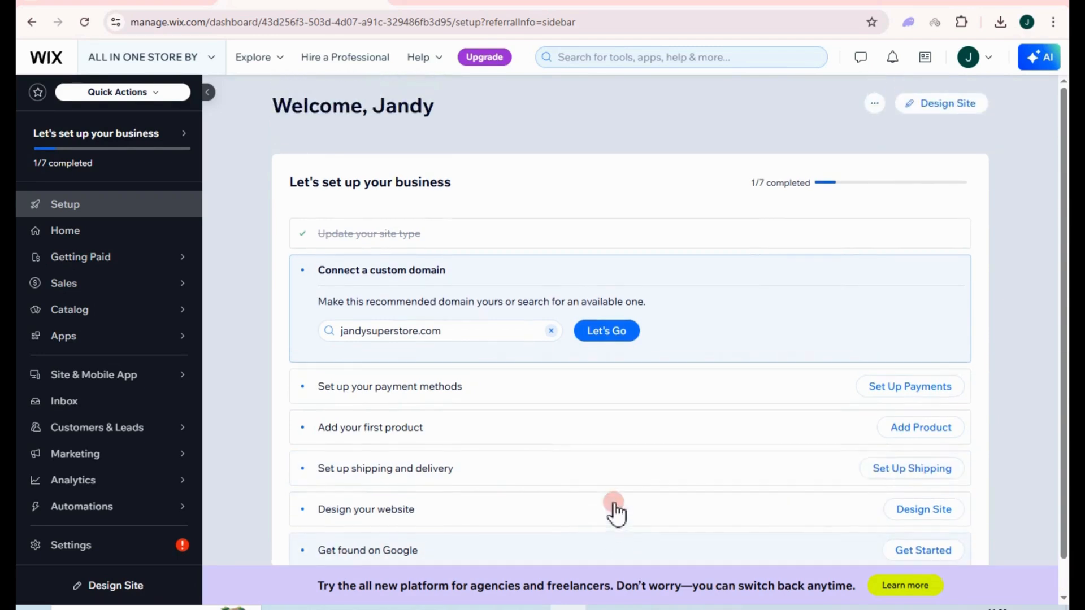
Step: Start designing the site from a template, open the Flower Shop store template for editing, and dismiss the AI content form
{"action": "left_click", "coordinate": [939, 106]}
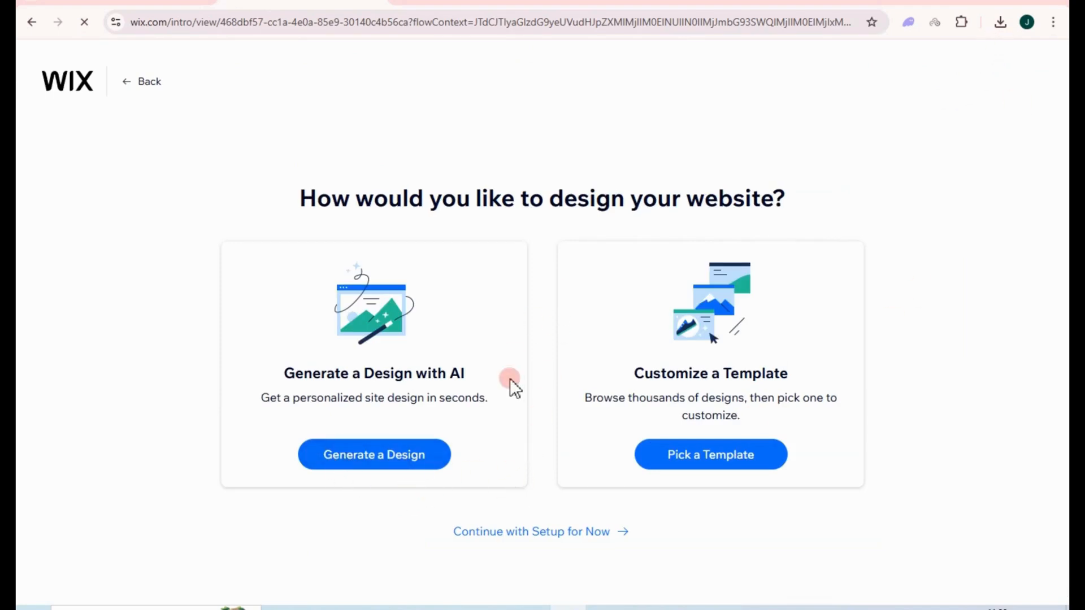
{"action": "left_click", "coordinate": [719, 468]}
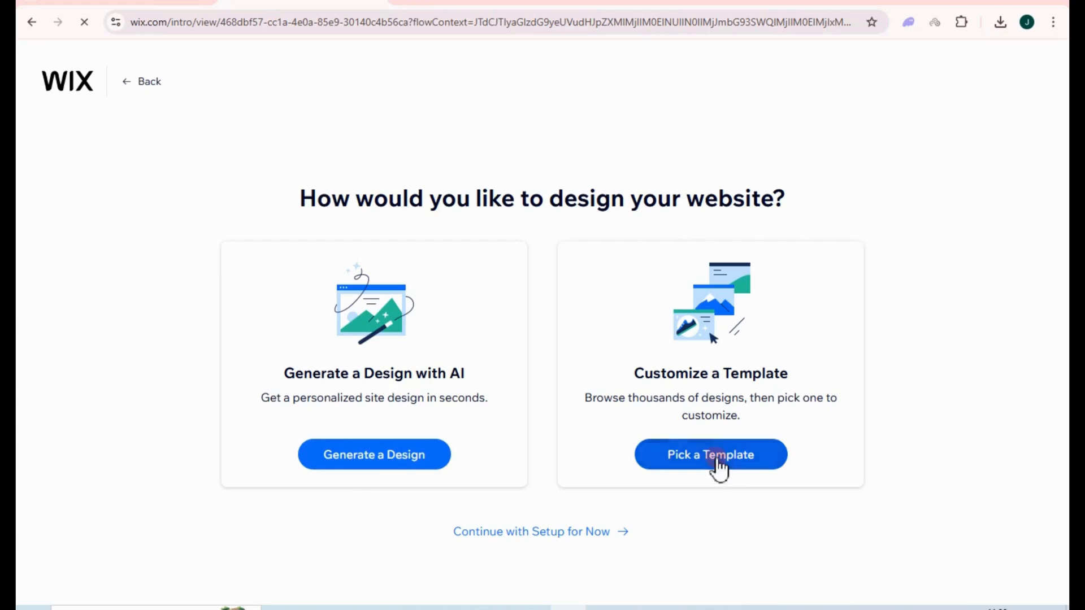
{"action": "scroll", "coordinate": [678, 362], "scroll_direction": "down", "scroll_amount": 3}
{"action": "mouse_move", "coordinate": [782, 423]}
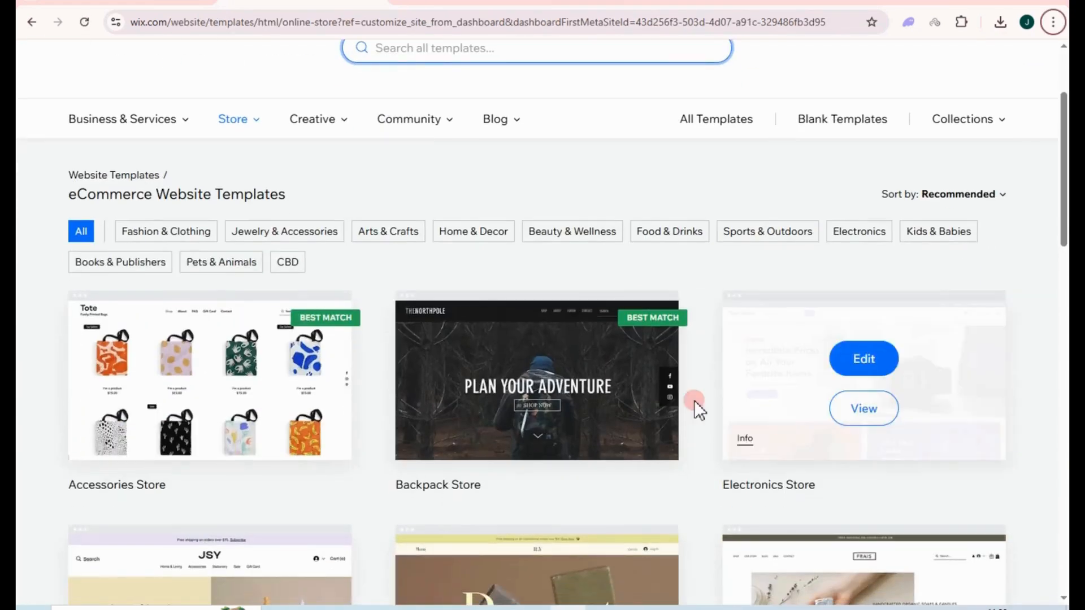
{"action": "scroll", "coordinate": [751, 384], "scroll_direction": "down", "scroll_amount": 3}
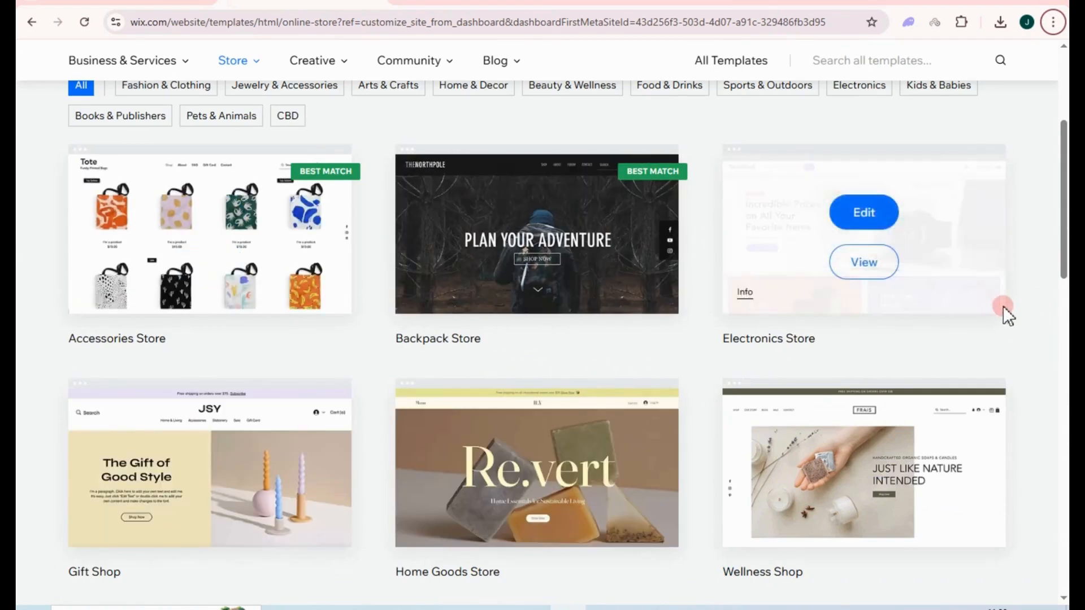
{"action": "scroll", "coordinate": [106, 321], "scroll_direction": "down", "scroll_amount": 3}
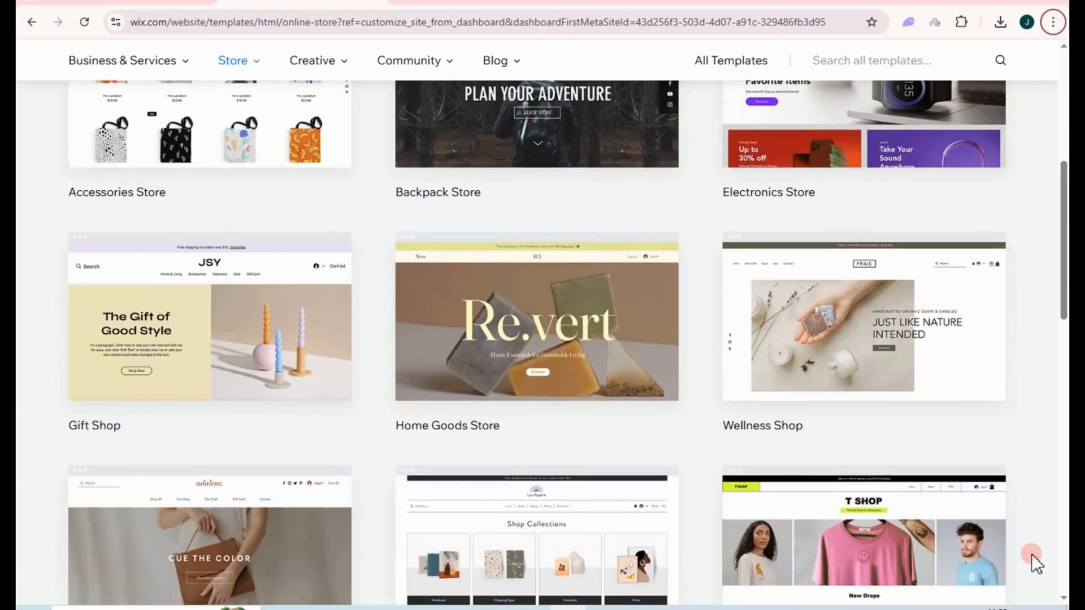
{"action": "scroll", "coordinate": [580, 186], "scroll_direction": "down", "scroll_amount": 3}
{"action": "scroll", "coordinate": [703, 402], "scroll_direction": "down", "scroll_amount": 3}
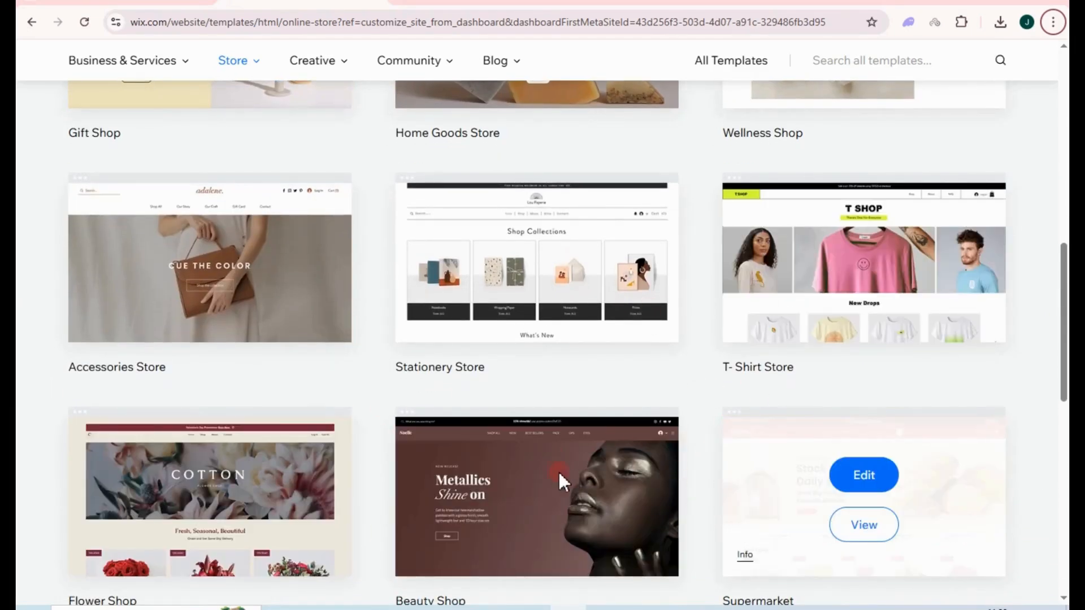
{"action": "scroll", "coordinate": [555, 469], "scroll_direction": "down", "scroll_amount": 5}
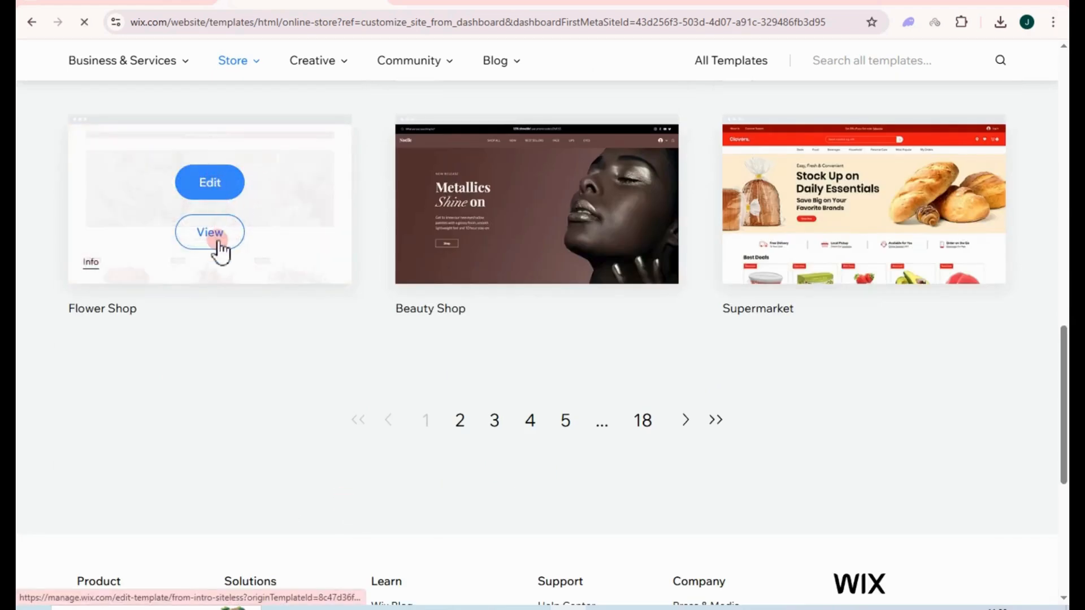
{"action": "left_click", "coordinate": [217, 167]}
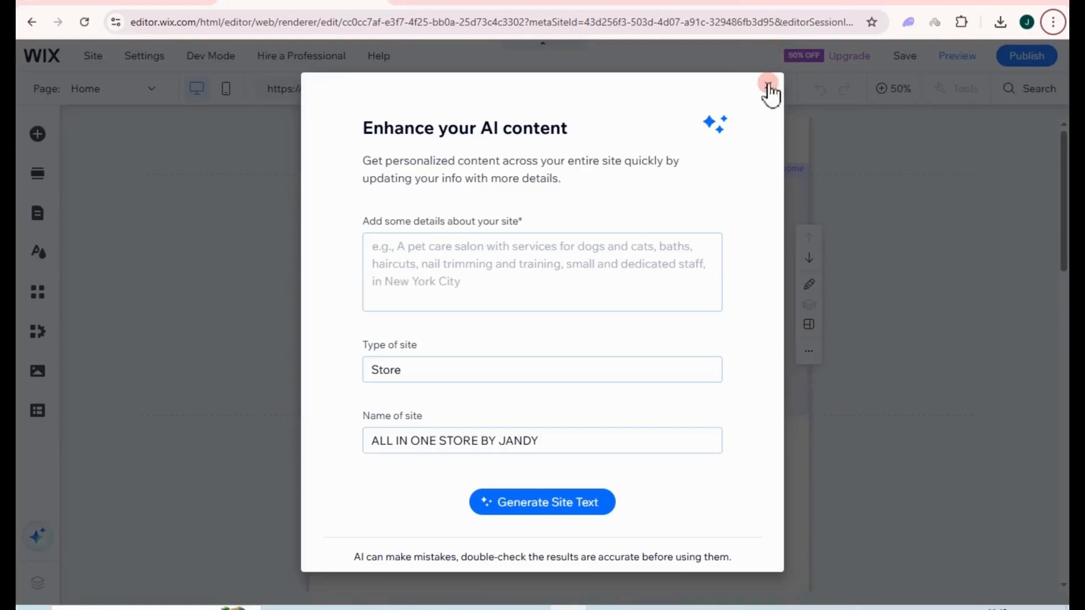
{"action": "left_click", "coordinate": [770, 89]}
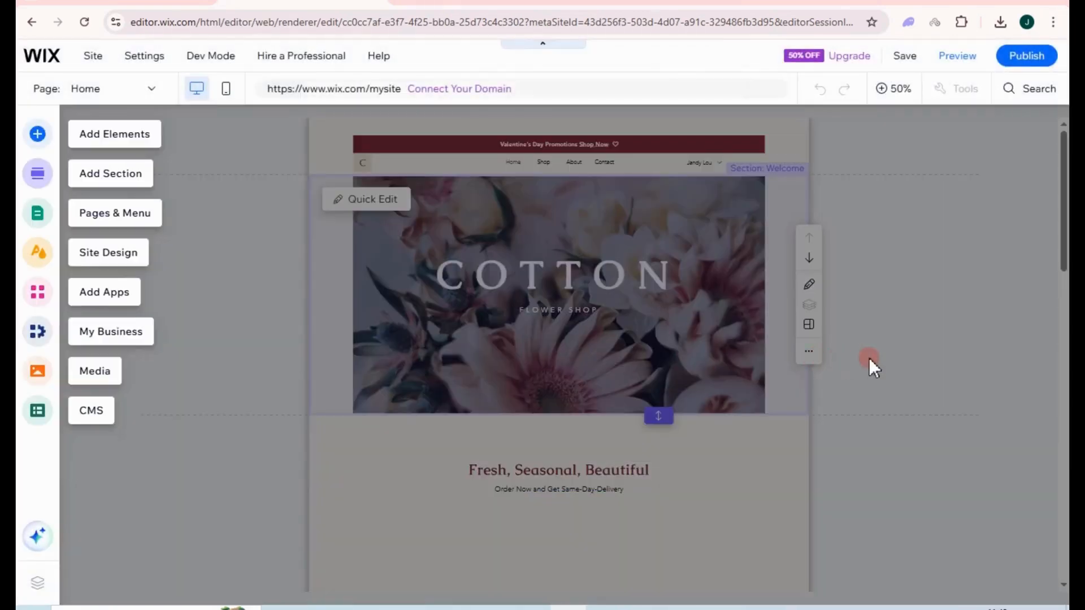
Step: Look through the template's Home page sections from the welcome banner down to the footer
{"action": "scroll", "coordinate": [855, 365], "scroll_direction": "down", "scroll_amount": 10}
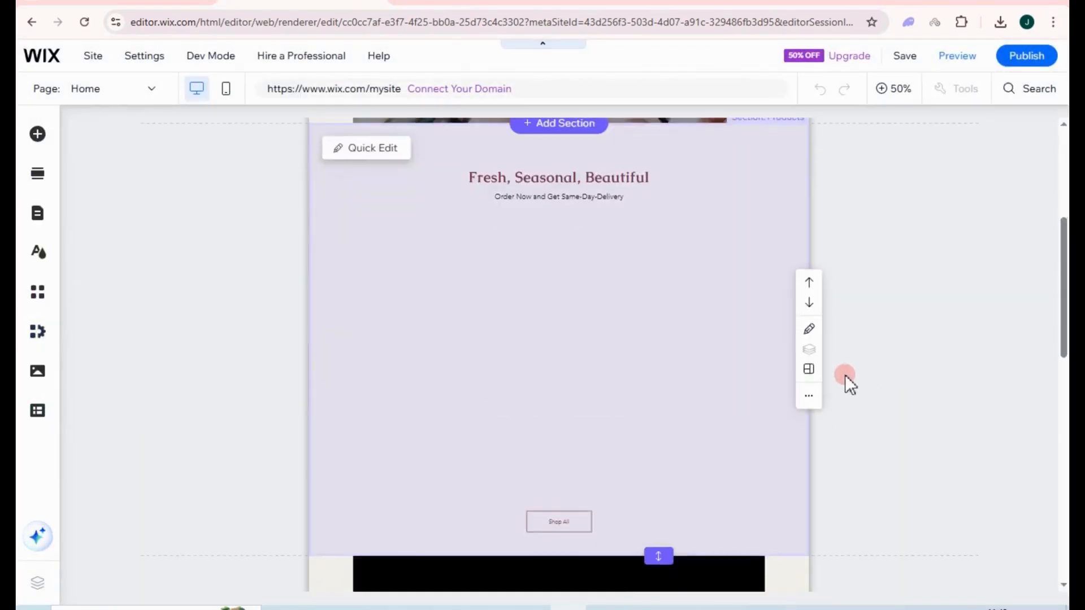
{"action": "scroll", "coordinate": [826, 354], "scroll_direction": "down", "scroll_amount": 8}
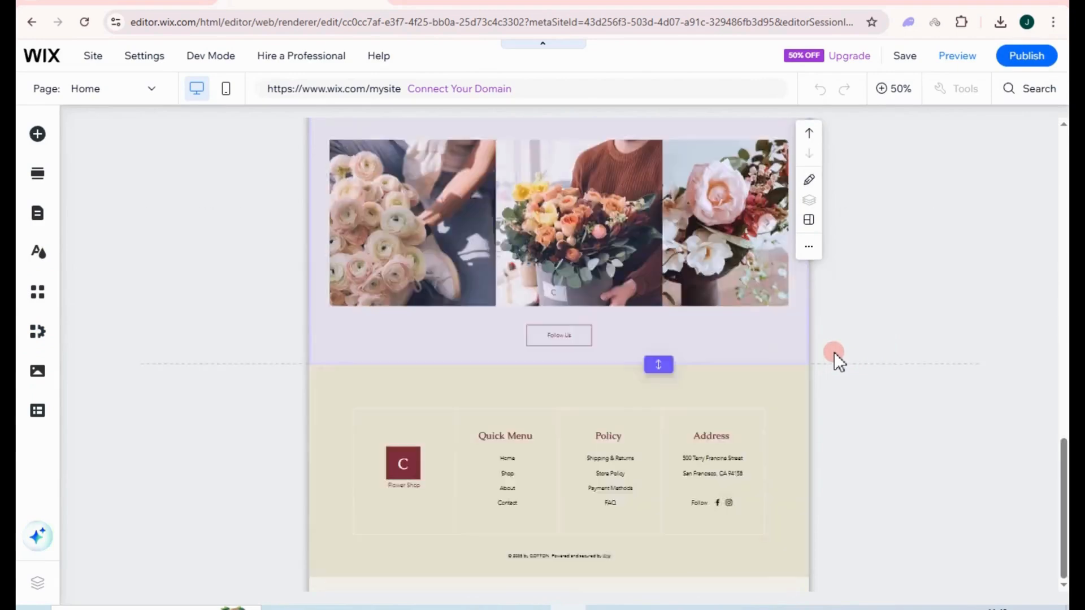
{"action": "scroll", "coordinate": [847, 356], "scroll_direction": "up", "scroll_amount": 1}
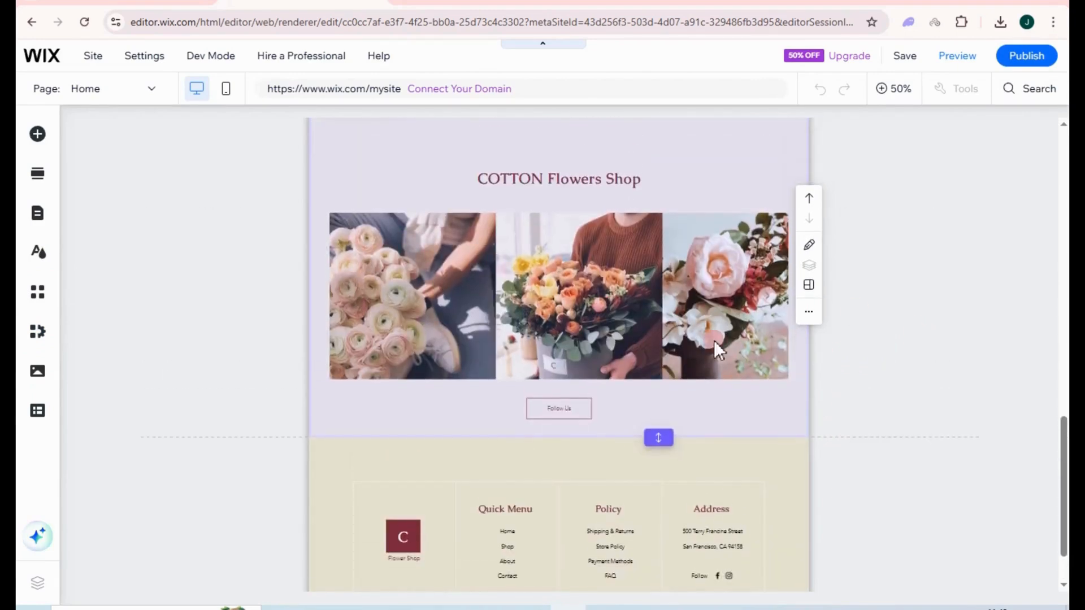
{"action": "scroll", "coordinate": [927, 350], "scroll_direction": "up", "scroll_amount": 8}
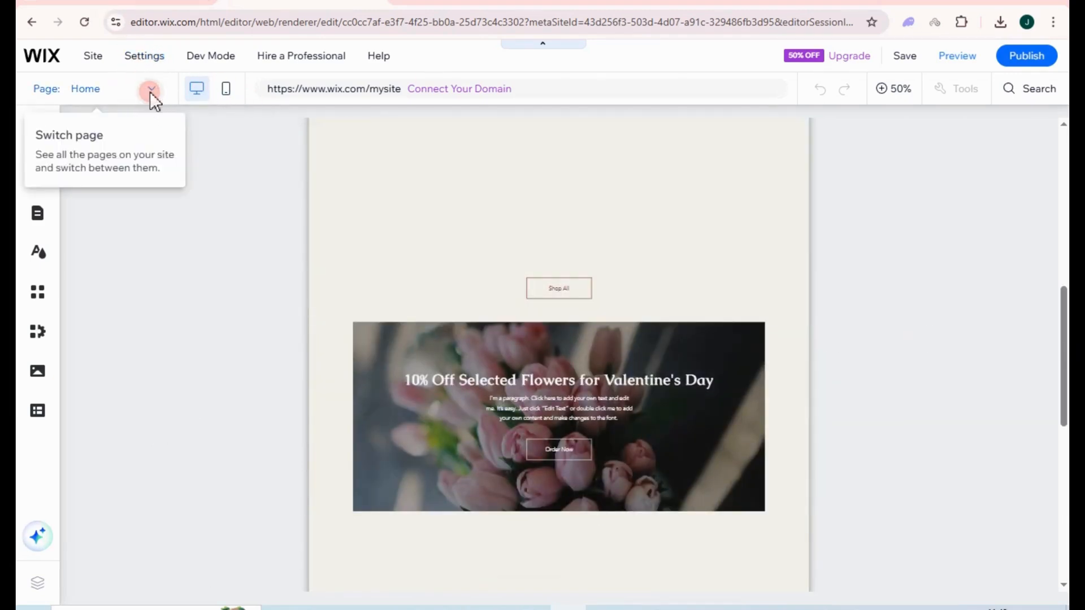
Step: Switch to the store's Product Page and examine its layout, product details and footer
{"action": "left_click", "coordinate": [150, 90]}
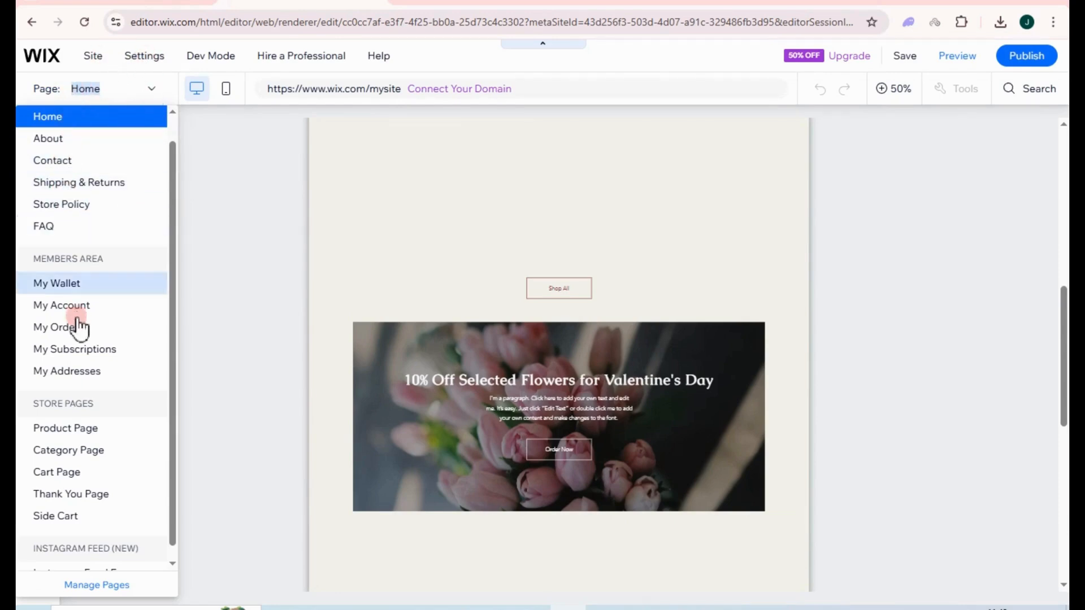
{"action": "scroll", "coordinate": [79, 331], "scroll_direction": "down", "scroll_amount": 1}
{"action": "left_click", "coordinate": [87, 415]}
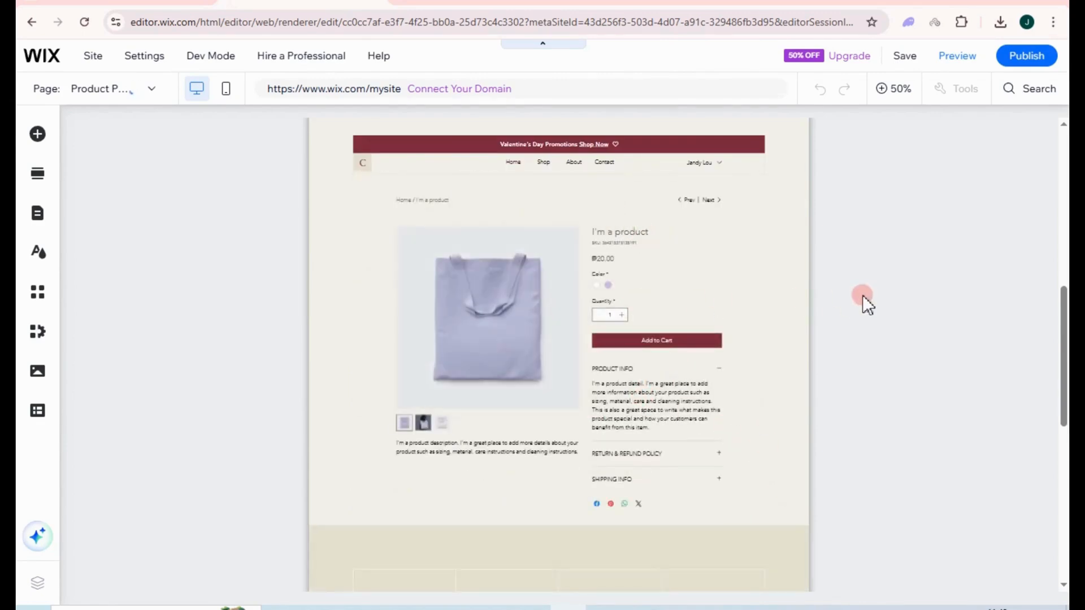
{"action": "scroll", "coordinate": [862, 295], "scroll_direction": "down", "scroll_amount": 3}
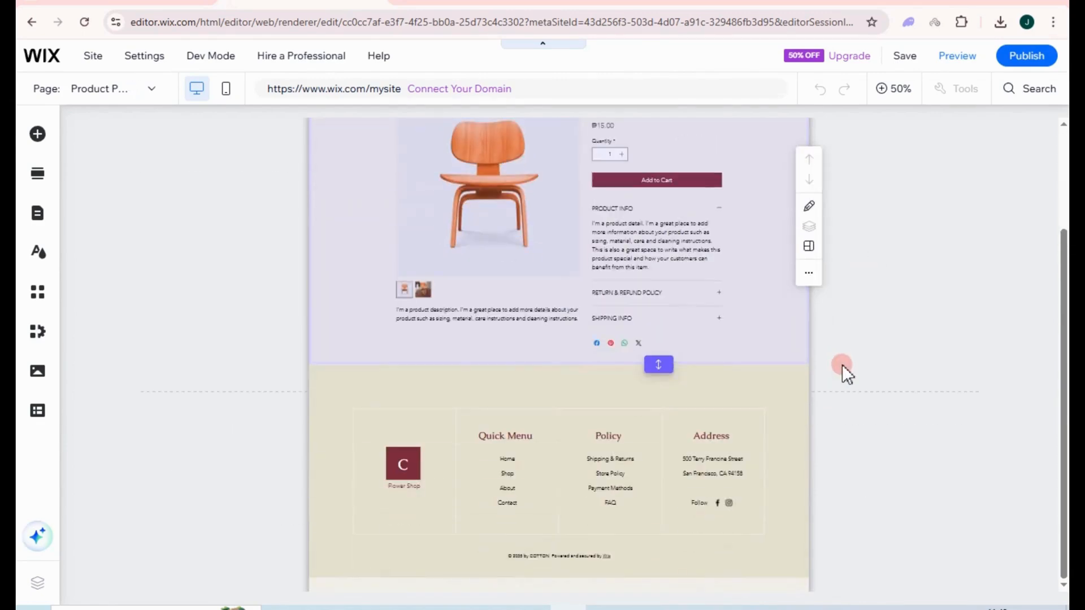
{"action": "scroll", "coordinate": [823, 305], "scroll_direction": "up", "scroll_amount": 3}
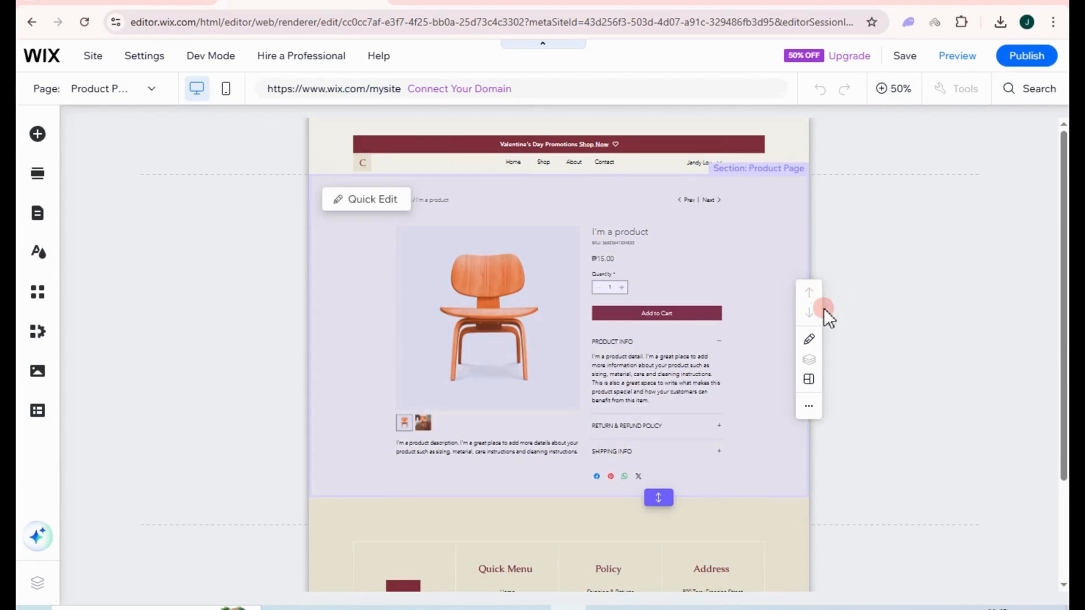
{"action": "scroll", "coordinate": [735, 320], "scroll_direction": "down", "scroll_amount": 3}
{"action": "scroll", "coordinate": [850, 365], "scroll_direction": "up", "scroll_amount": 3}
{"action": "scroll", "coordinate": [842, 365], "scroll_direction": "down", "scroll_amount": 3}
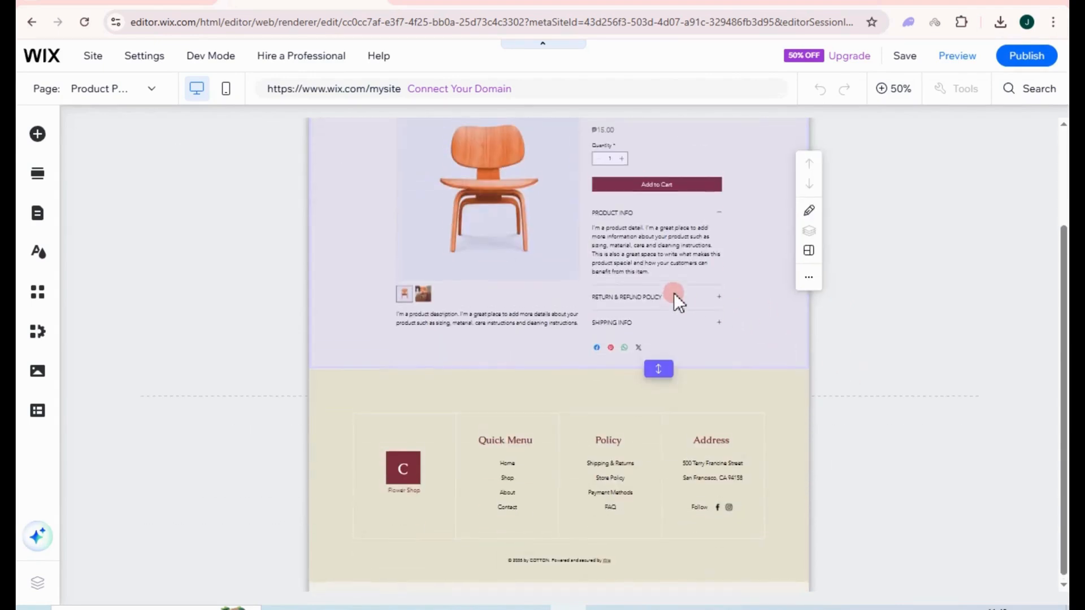